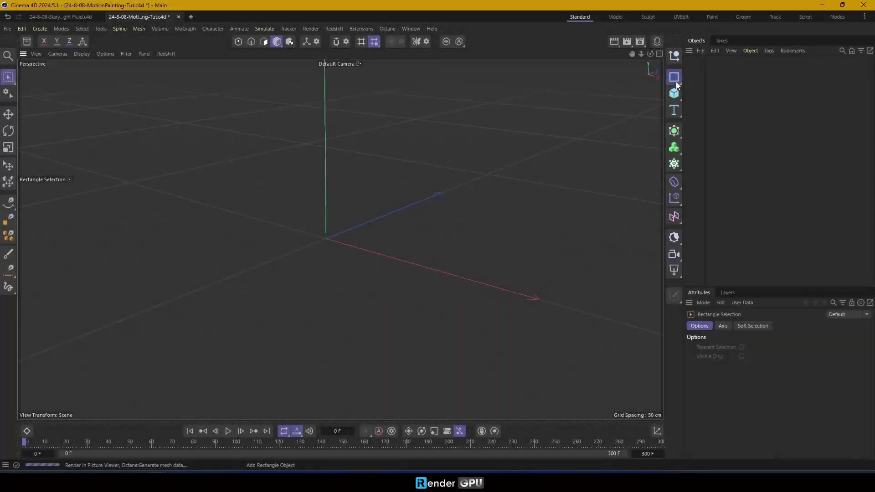
Add a plane to the scene and set its width to 320 cm and height to 260 cm.
{"action": "mouse_move", "coordinate": [677, 95]}
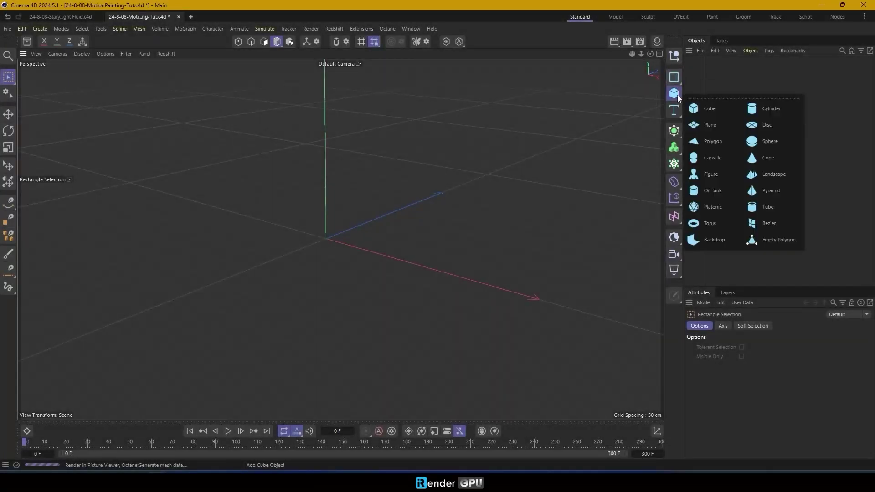
{"action": "left_click", "coordinate": [705, 124]}
{"action": "left_click", "coordinate": [752, 348]}
{"action": "type", "text": "320"}
{"action": "left_click", "coordinate": [752, 359]}
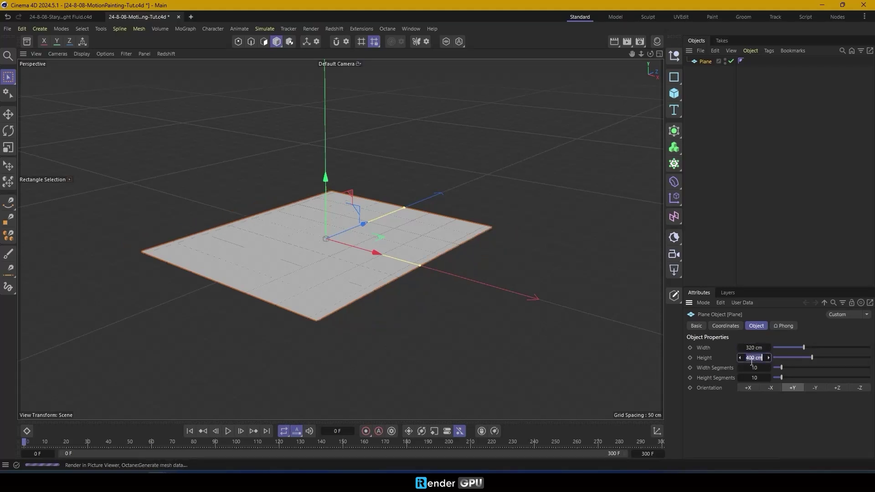
{"action": "type", "text": "260"}
{"action": "key", "text": "Return"}
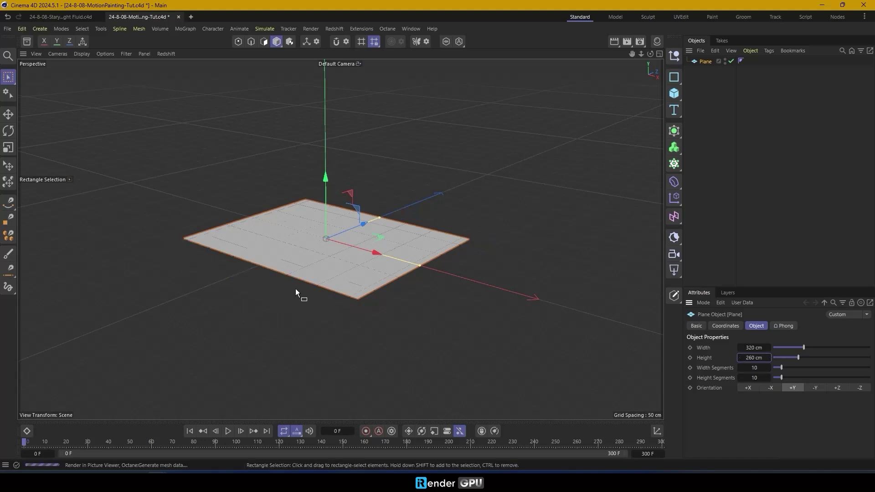
Set the plane's width segments to 320 and height segments to 260.
{"action": "left_click_drag", "start_coordinate": [264, 212], "coordinate": [329, 324], "text": "alt"}
{"action": "scroll", "coordinate": [328, 321], "scroll_direction": "up", "scroll_amount": 5}
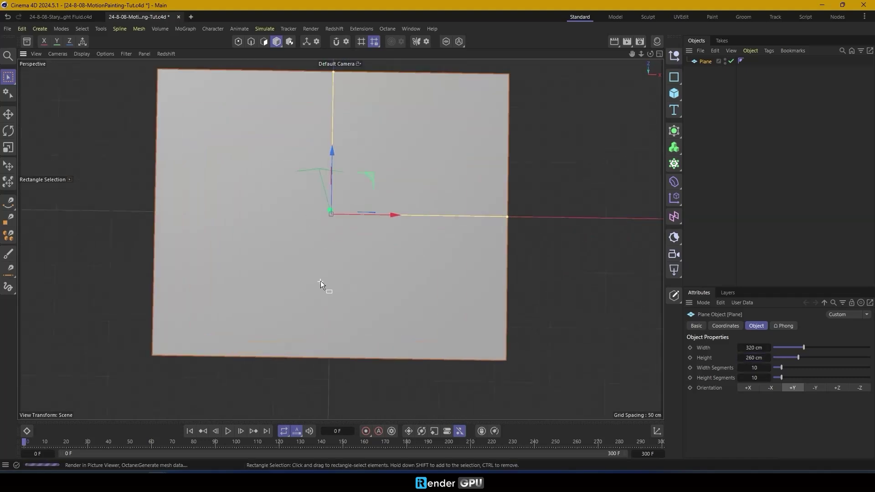
{"action": "left_click_drag", "start_coordinate": [280, 204], "coordinate": [270, 216], "text": "alt"}
{"action": "left_click", "coordinate": [747, 367]}
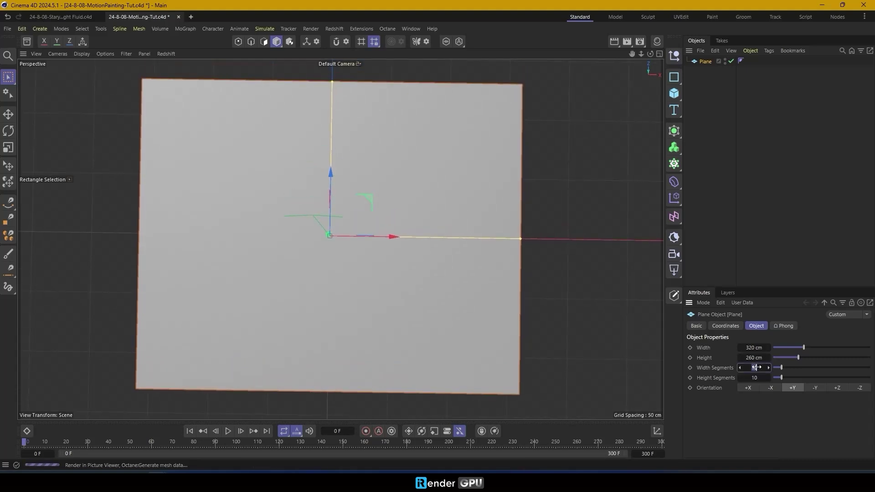
{"action": "type", "text": "320"}
{"action": "left_click", "coordinate": [753, 378]}
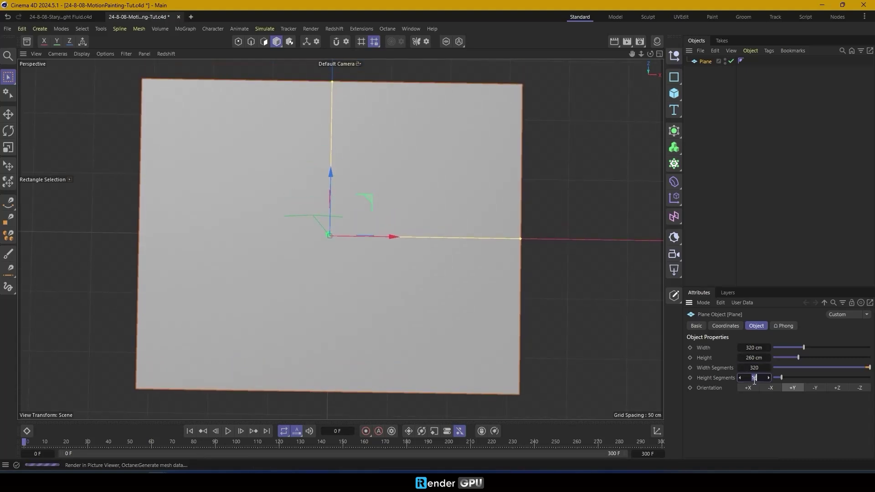
{"action": "type", "text": "260"}
{"action": "key", "text": "Return"}
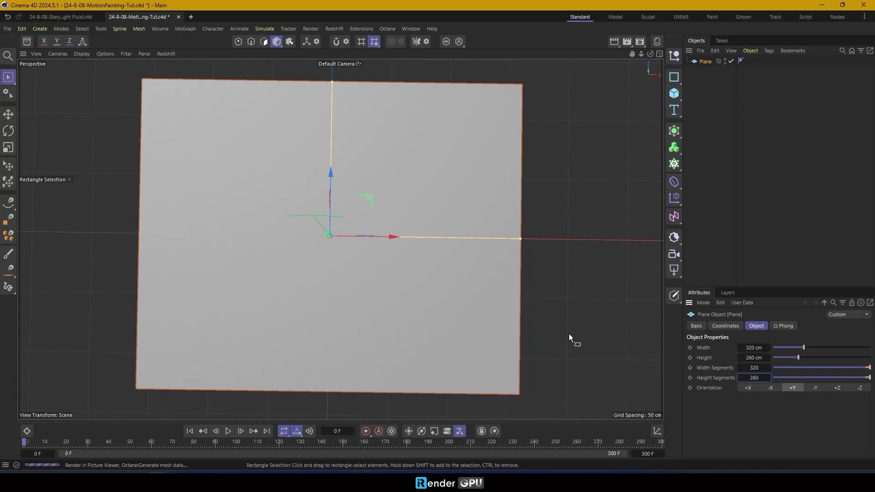
Show the plane's mesh lines in the viewport and examine its subdivision density up close.
{"action": "left_click", "coordinate": [119, 28]}
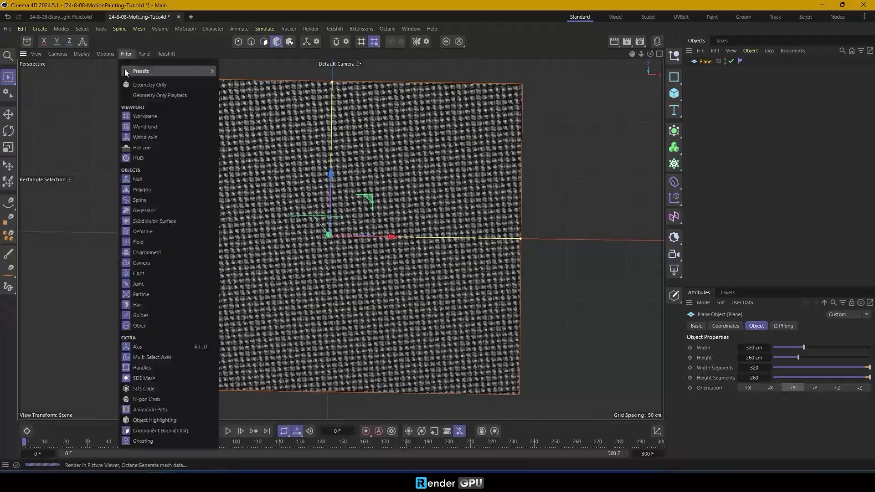
{"action": "left_click", "coordinate": [280, 217]}
{"action": "left_click", "coordinate": [531, 273]}
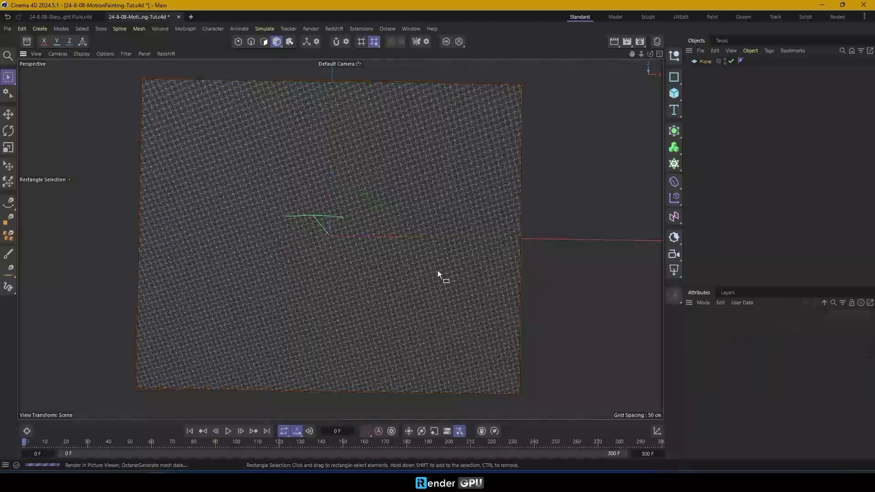
{"action": "scroll", "coordinate": [438, 270], "scroll_direction": "up", "scroll_amount": 5}
{"action": "scroll", "coordinate": [257, 253], "scroll_direction": "down", "scroll_amount": 5}
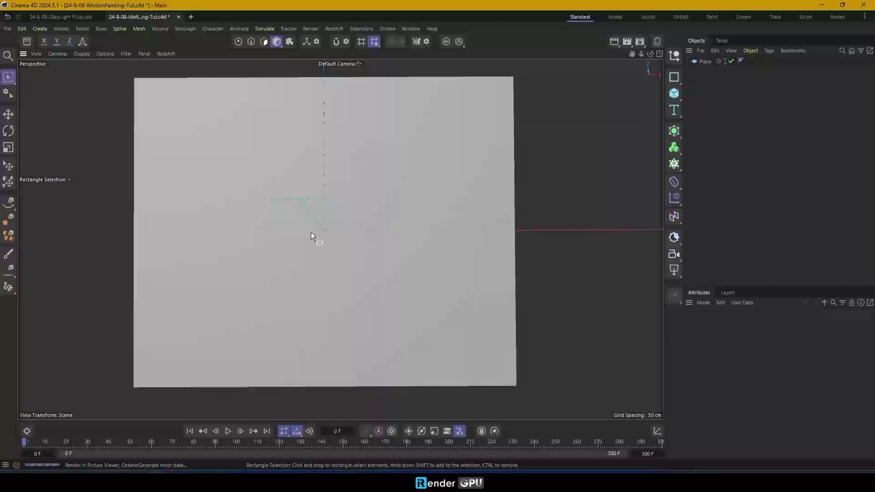
Create a new classic standard material and open it for editing.
{"action": "left_click", "coordinate": [656, 41]}
{"action": "left_click", "coordinate": [629, 54]}
{"action": "mouse_move", "coordinate": [692, 104]}
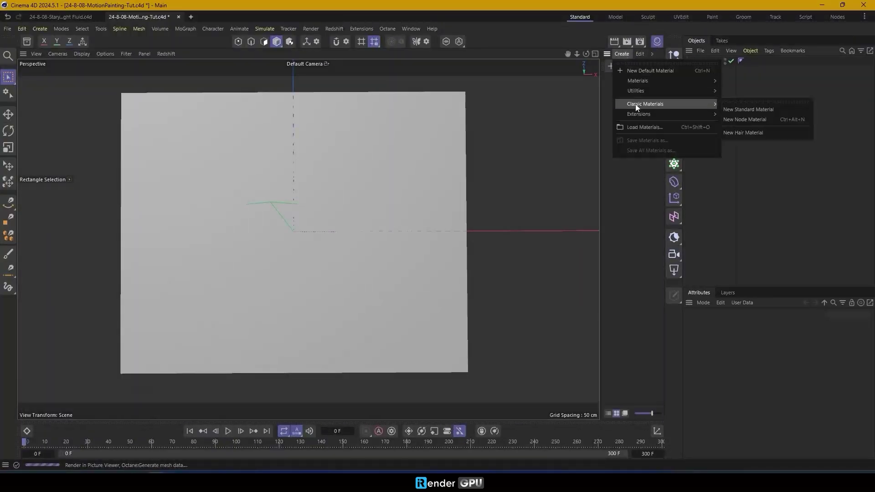
{"action": "left_click", "coordinate": [742, 110]}
{"action": "double_click", "coordinate": [614, 91]}
{"action": "left_click_drag", "start_coordinate": [614, 91], "coordinate": [312, 82]}
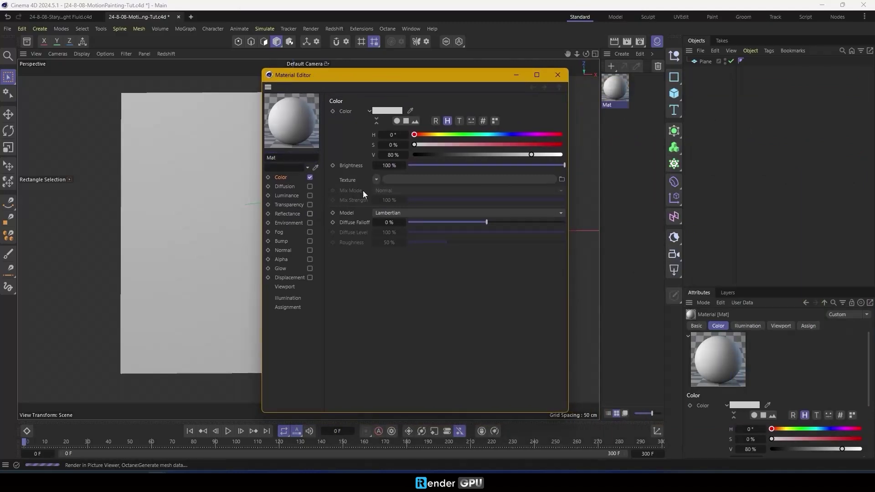
Load Van_Gogh_-_Starry_Night_-_Google_Art_Project.jpeg from Downloads as the material's Color texture.
{"action": "left_click", "coordinate": [562, 179]}
{"action": "left_click", "coordinate": [334, 169]}
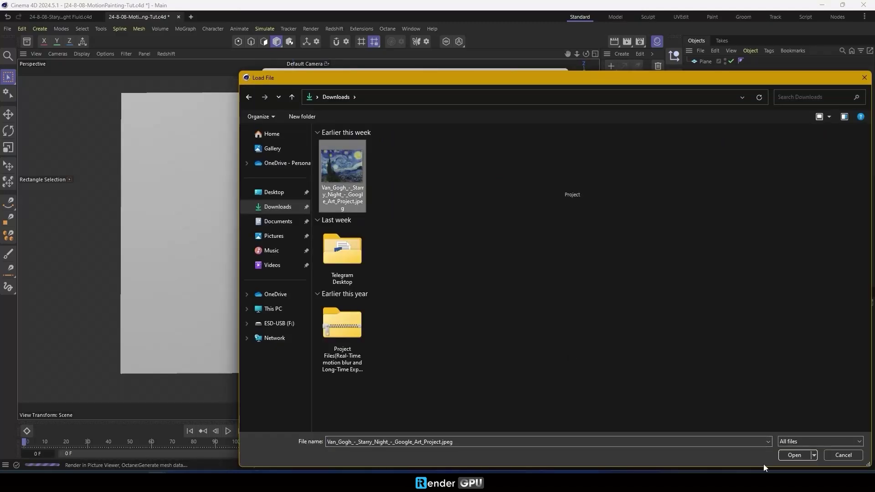
{"action": "left_click", "coordinate": [793, 454]}
{"action": "left_click", "coordinate": [499, 278]}
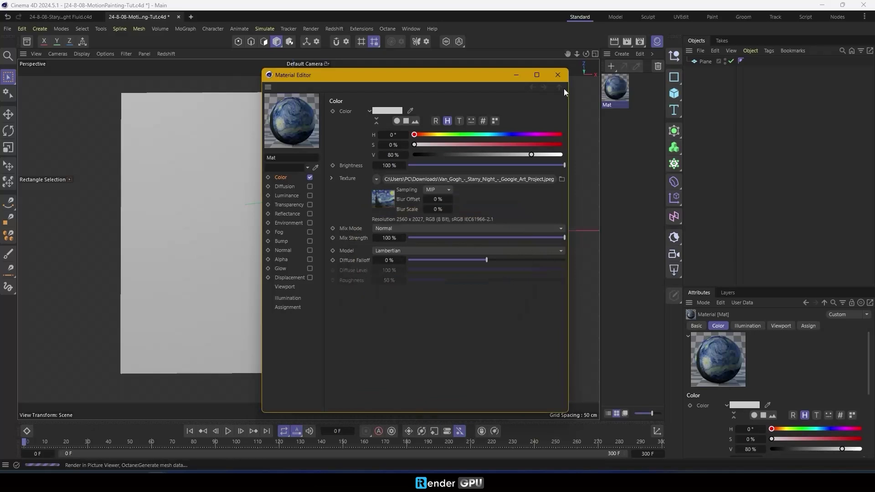
{"action": "left_click", "coordinate": [557, 75]}
Apply the Starry Night material to the plane and rename the plane Painting.
{"action": "left_click_drag", "start_coordinate": [612, 92], "coordinate": [708, 61]}
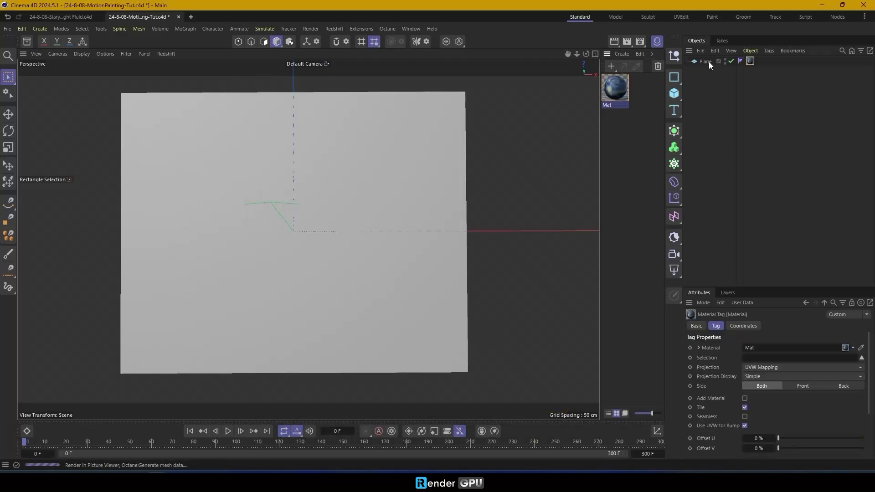
{"action": "double_click", "coordinate": [707, 62]}
{"action": "type", "text": "Painting"}
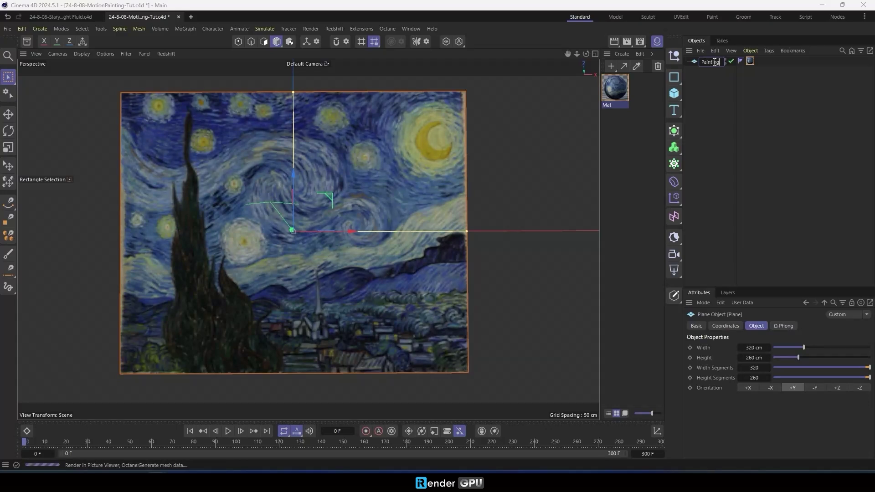
{"action": "key", "text": "Return"}
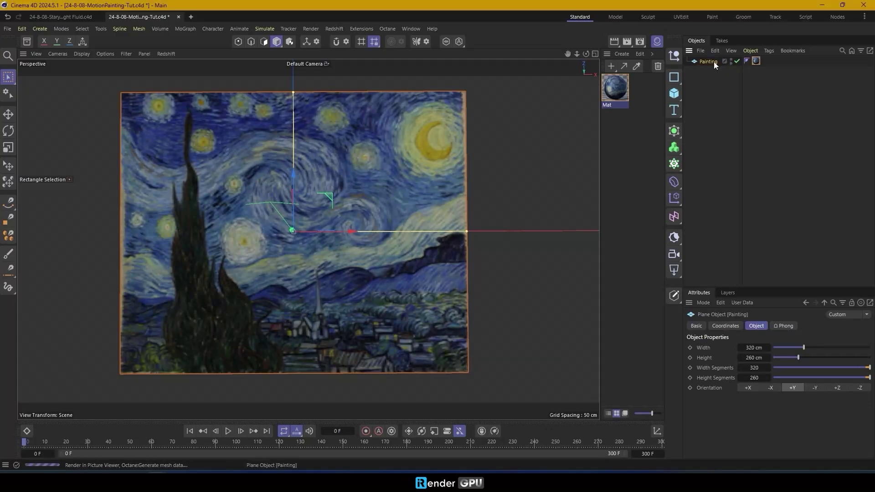
{"action": "left_click", "coordinate": [657, 43]}
{"action": "left_click", "coordinate": [563, 163]}
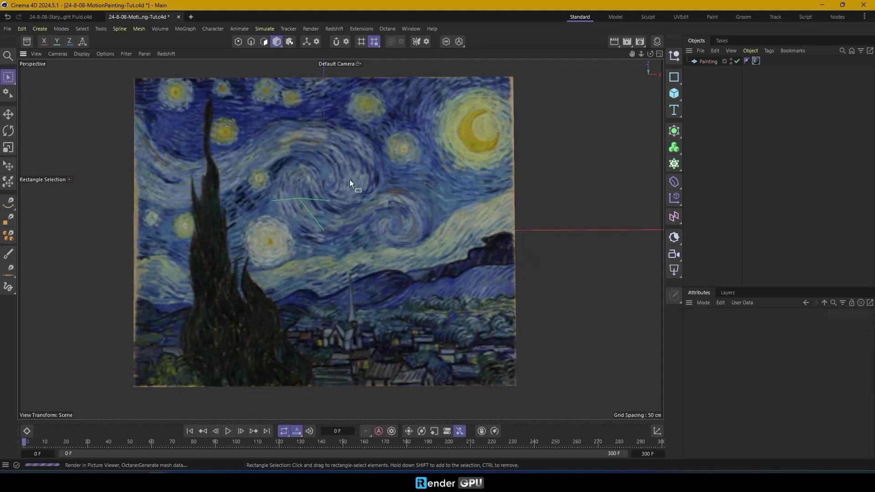
Try Flat projection on the Painting's material tag, return it to UVW Mapping, and turn off Tile.
{"action": "left_click", "coordinate": [756, 61]}
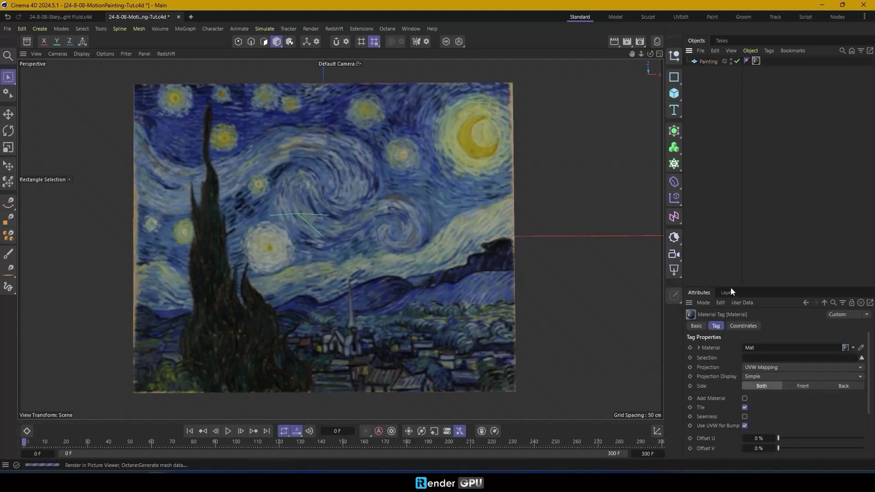
{"action": "left_click_drag", "start_coordinate": [730, 288], "coordinate": [729, 230]}
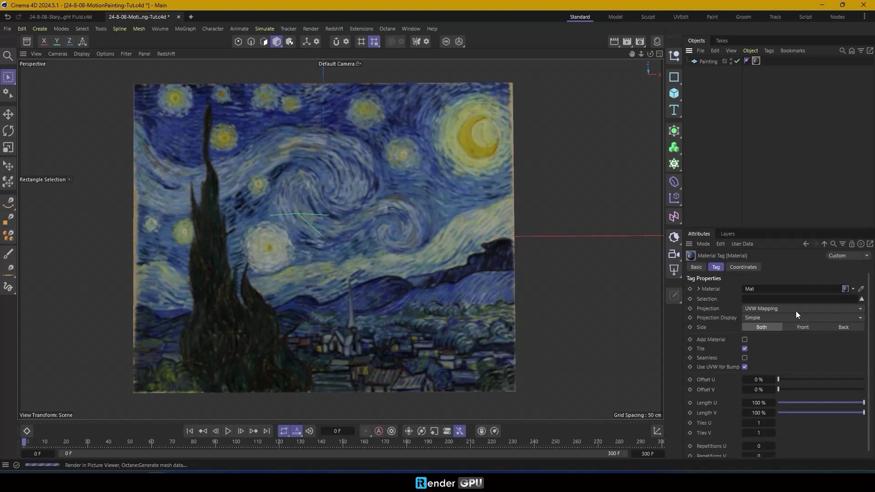
{"action": "left_click", "coordinate": [796, 310]}
{"action": "left_click", "coordinate": [783, 342]}
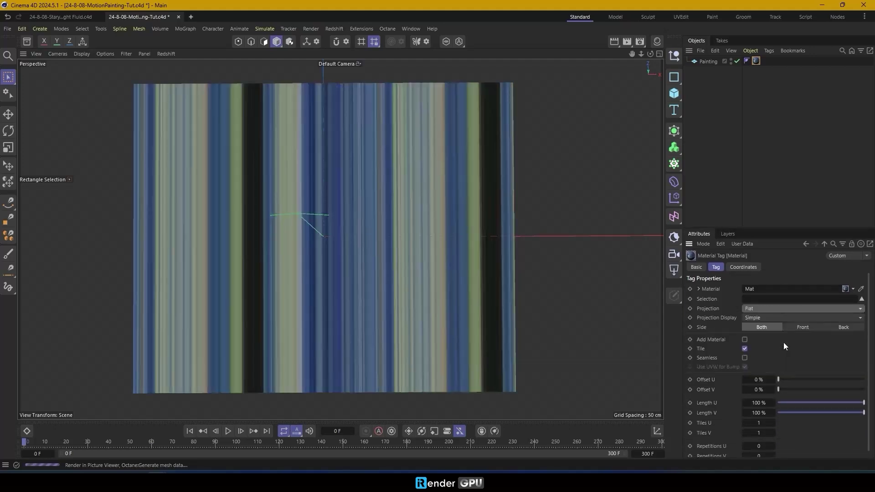
{"action": "left_click", "coordinate": [777, 309]}
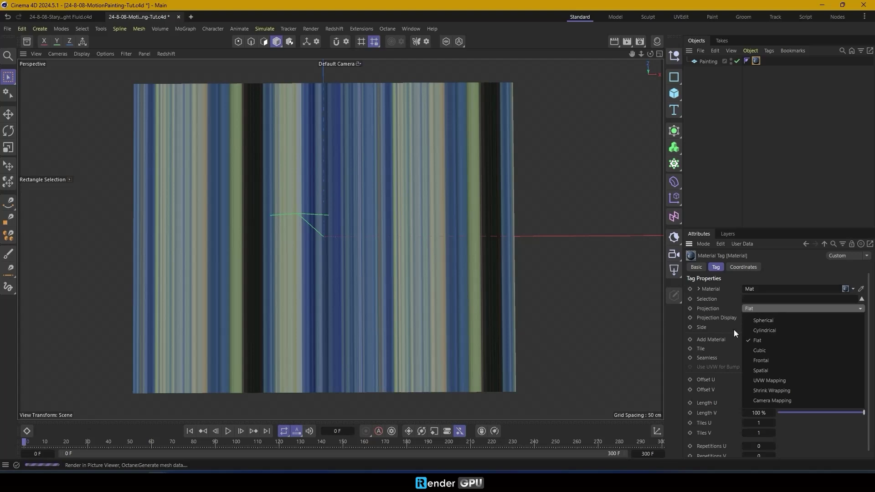
{"action": "left_click", "coordinate": [771, 381]}
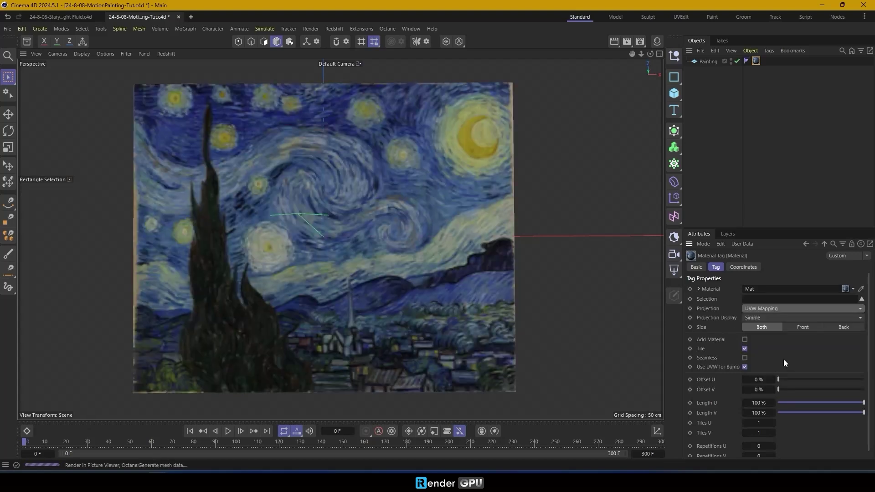
{"action": "left_click", "coordinate": [744, 348]}
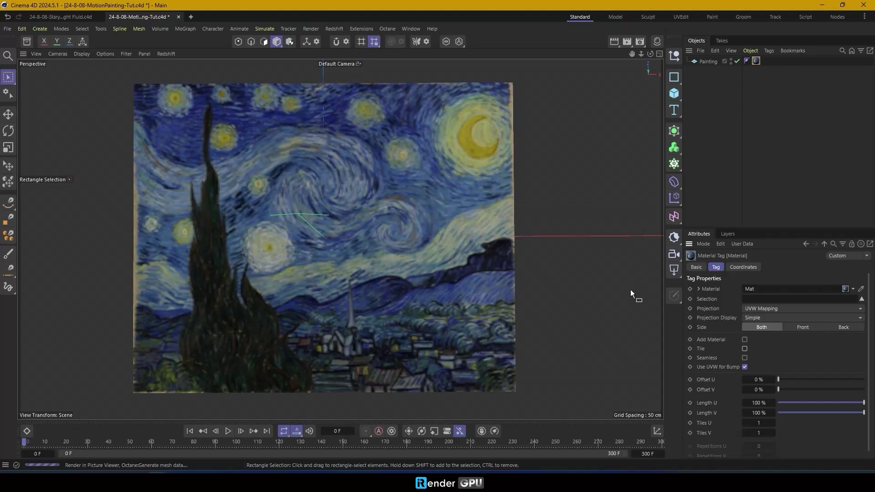
Add a Vertex Color tag to the Painting plane.
{"action": "left_click", "coordinate": [709, 62]}
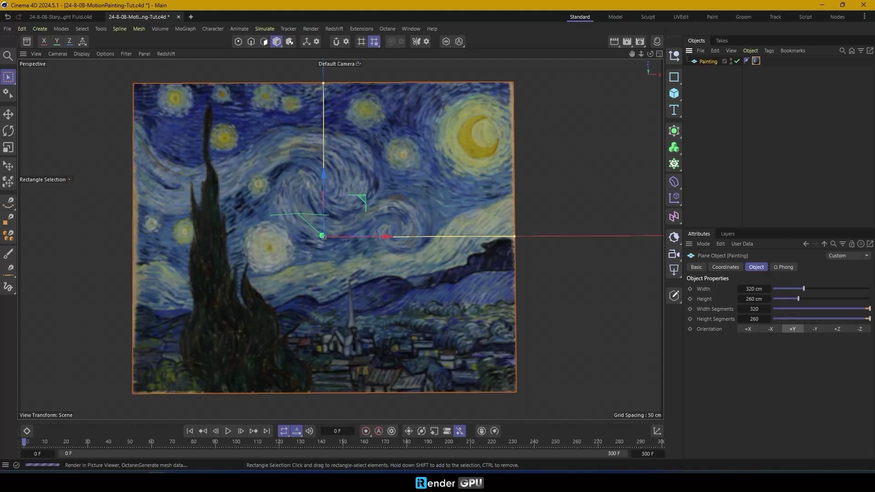
{"action": "right_click", "coordinate": [706, 62]}
{"action": "mouse_move", "coordinate": [744, 136]}
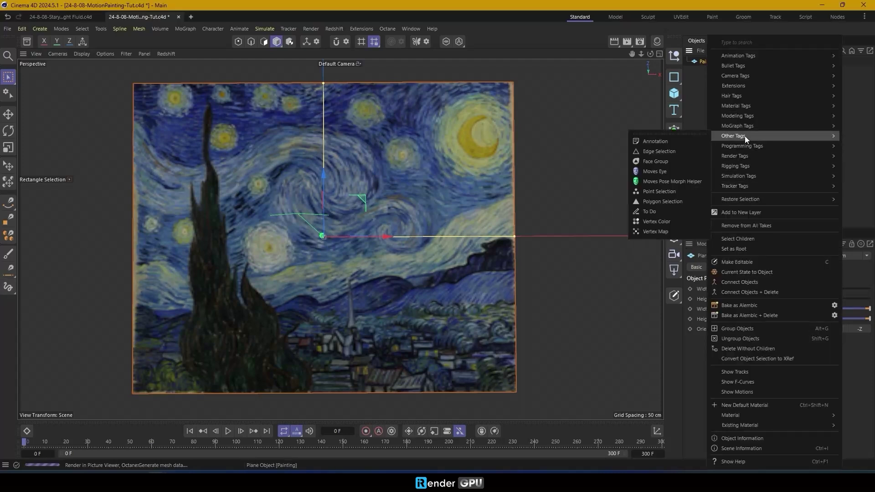
{"action": "left_click", "coordinate": [653, 223]}
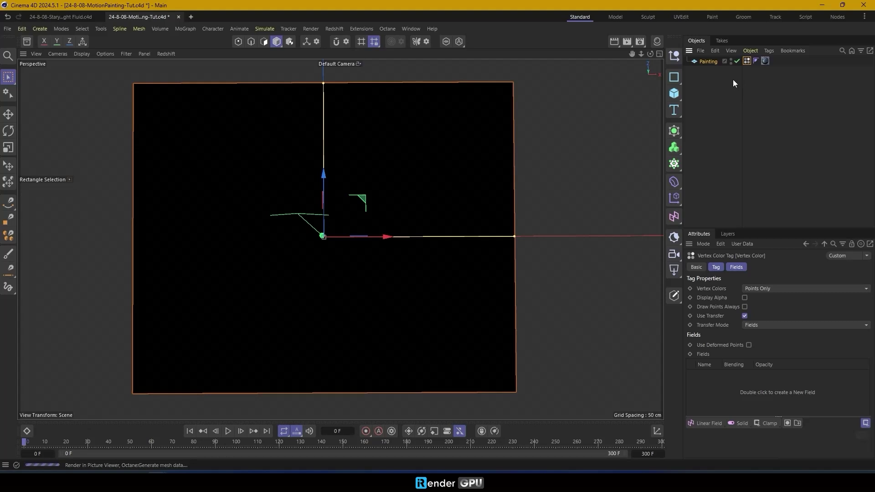
Add a Shader Field as a child of the Painting plane.
{"action": "left_click", "coordinate": [710, 62]}
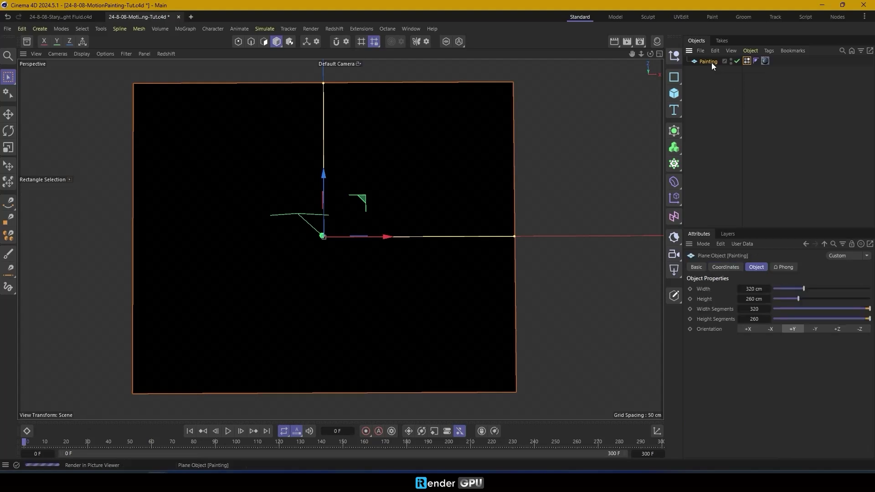
{"action": "left_click", "coordinate": [674, 216]}
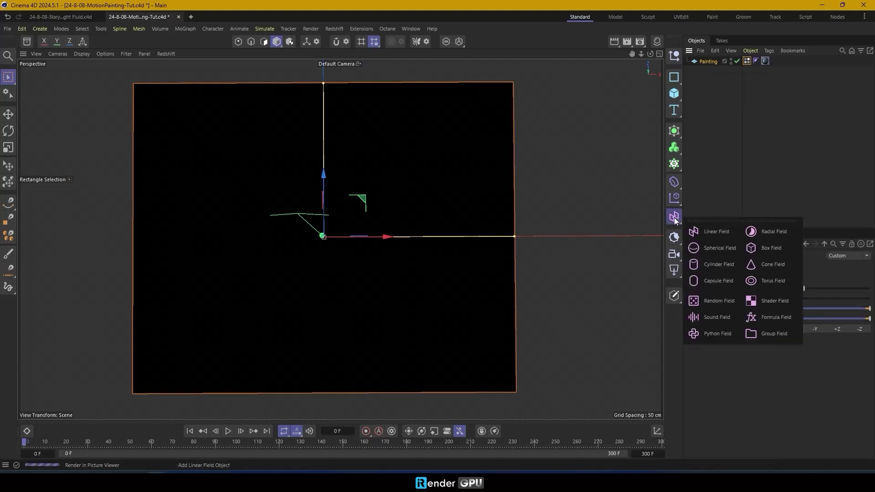
{"action": "left_click", "coordinate": [747, 285]}
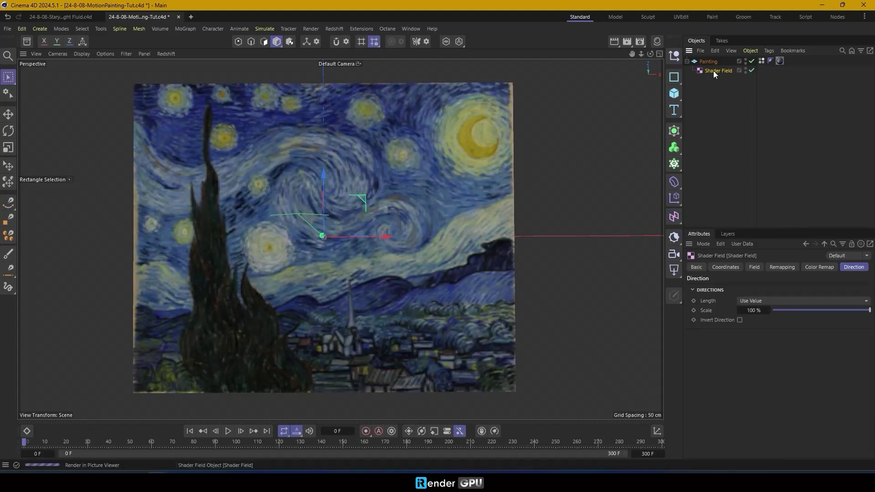
{"action": "left_click", "coordinate": [754, 267]}
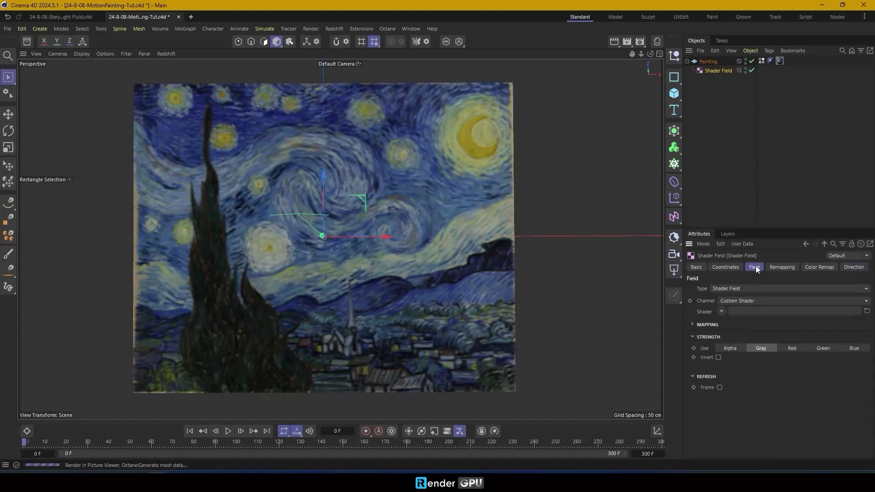
{"action": "left_click", "coordinate": [737, 301]}
{"action": "left_click", "coordinate": [784, 302]}
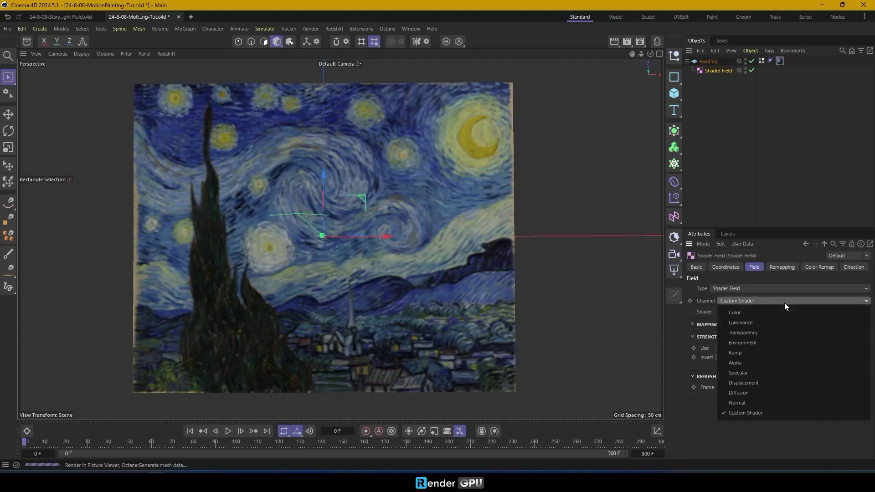
{"action": "left_click", "coordinate": [781, 311]}
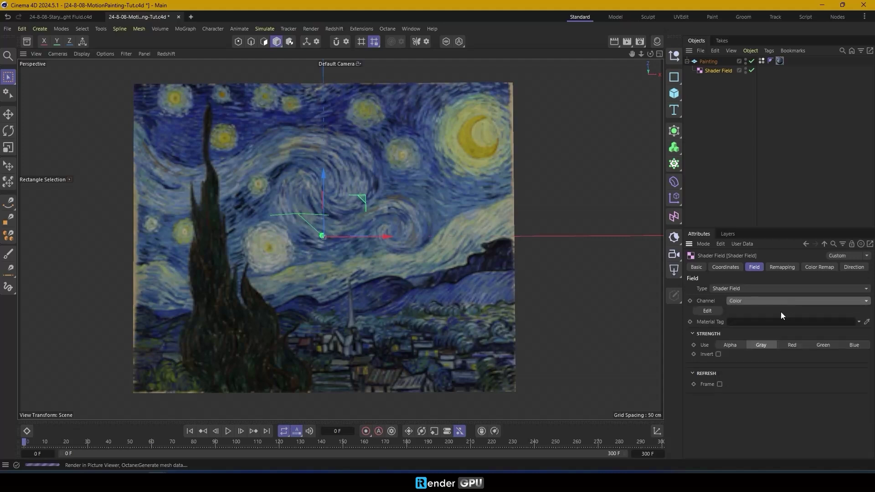
{"action": "left_click_drag", "start_coordinate": [780, 61], "coordinate": [783, 324]}
{"action": "left_click", "coordinate": [718, 355]}
Add the Shader Field to the fields list of the Painting's Vertex Color tag.
{"action": "left_click", "coordinate": [762, 61]}
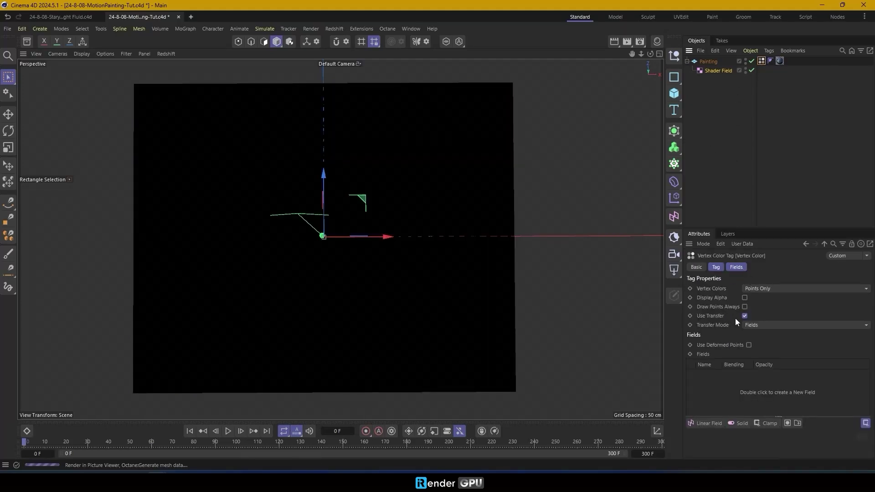
{"action": "left_click", "coordinate": [736, 267]}
{"action": "left_click_drag", "start_coordinate": [714, 72], "coordinate": [689, 318]}
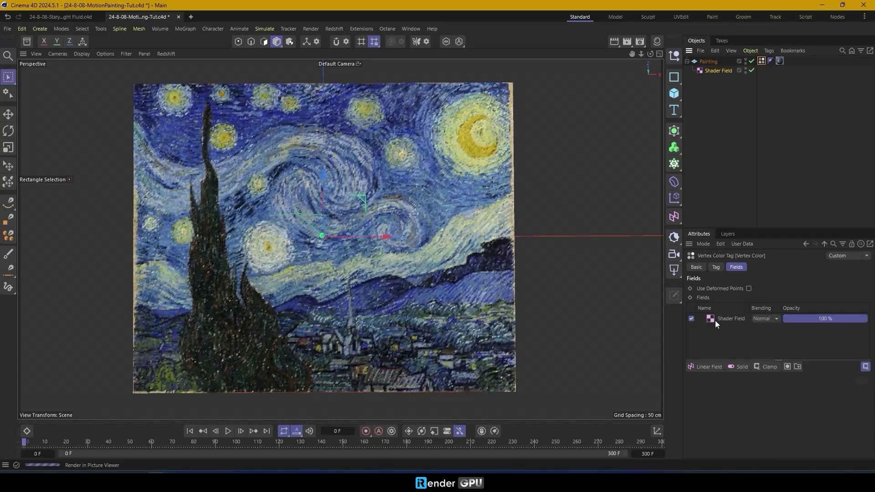
{"action": "left_click", "coordinate": [719, 319]}
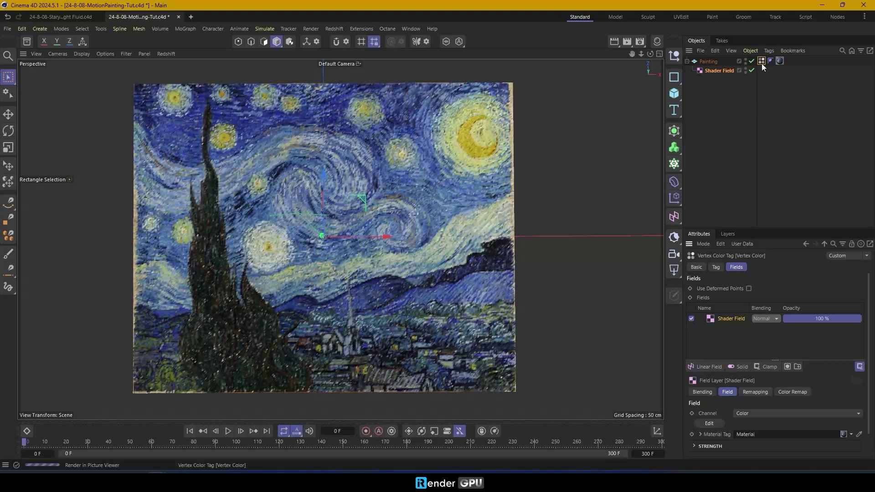
{"action": "left_click", "coordinate": [697, 267]}
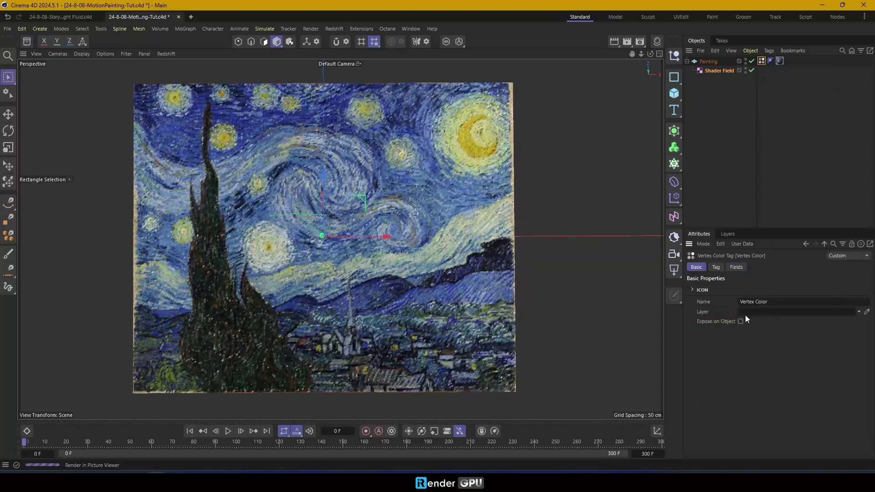
Add a Vertex Map tag to the Painting plane and put the Shader Field in its fields list.
{"action": "left_click", "coordinate": [708, 63]}
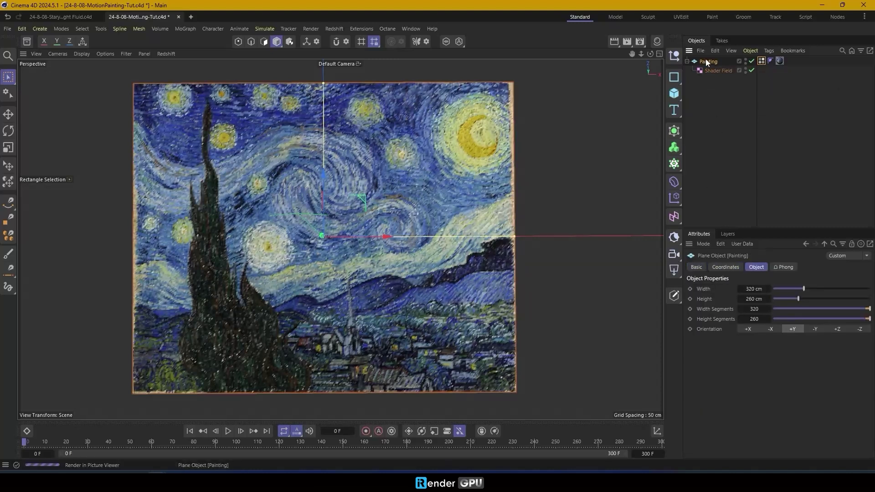
{"action": "right_click", "coordinate": [709, 64]}
{"action": "mouse_move", "coordinate": [729, 136]}
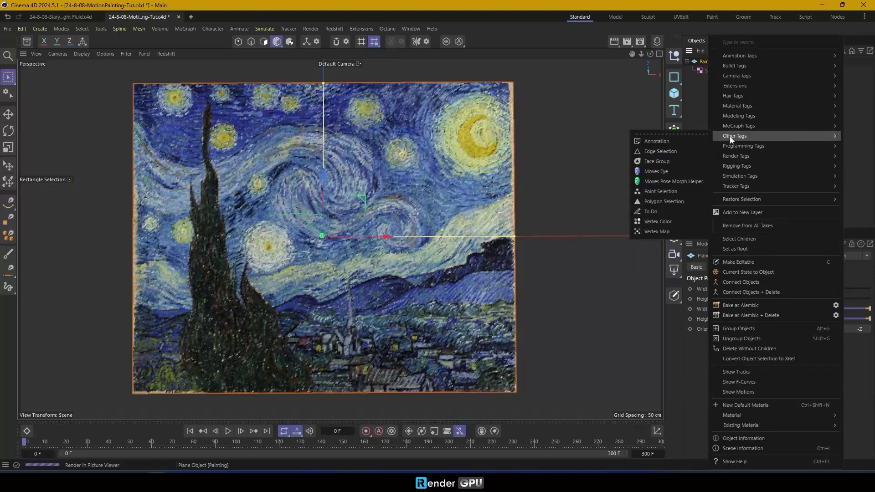
{"action": "left_click", "coordinate": [670, 232]}
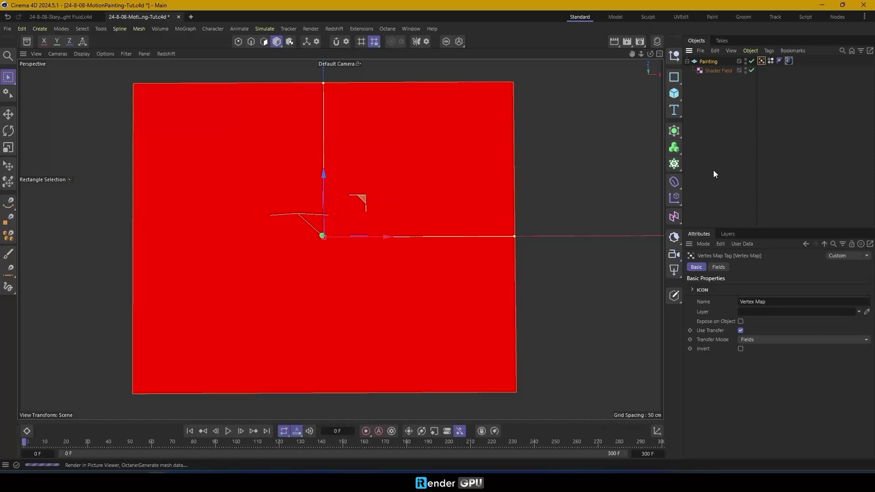
{"action": "left_click", "coordinate": [718, 267]}
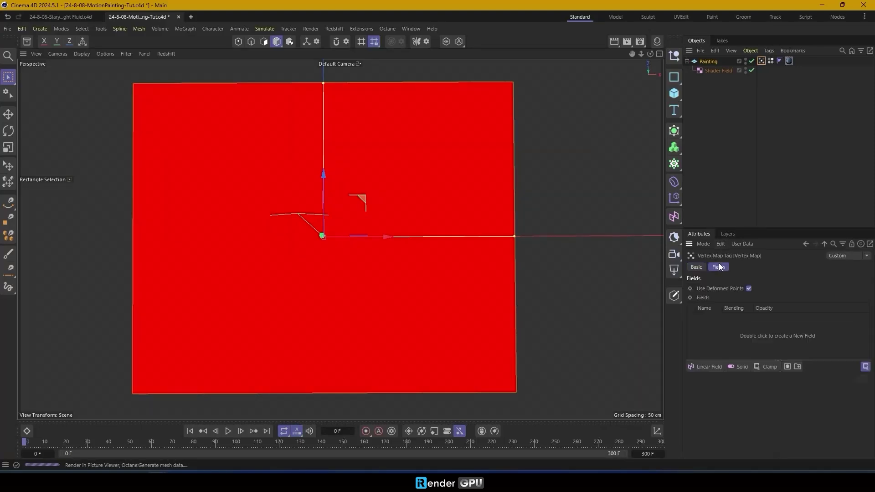
{"action": "left_click_drag", "start_coordinate": [719, 71], "coordinate": [707, 318]}
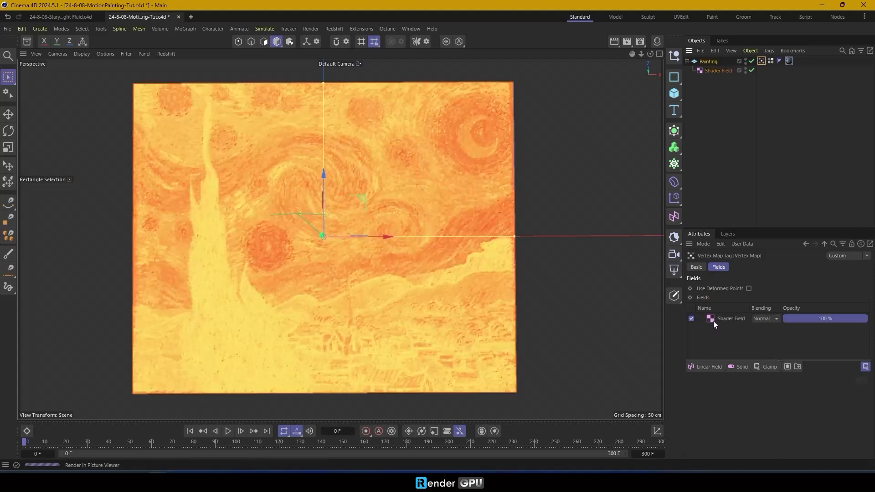
Add a Range Map modifier above the Vertex Map's Shader Field, with Min Output -30% and Max Output 130%.
{"action": "left_click", "coordinate": [719, 320]}
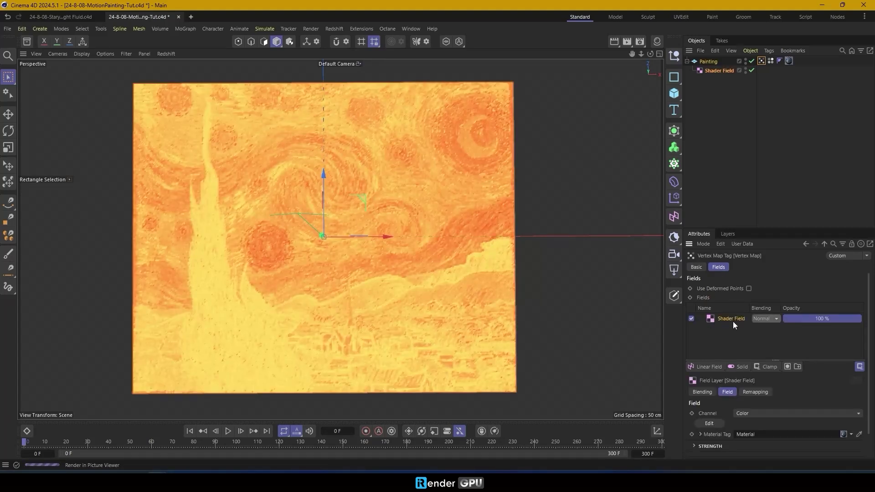
{"action": "left_click", "coordinate": [769, 367]}
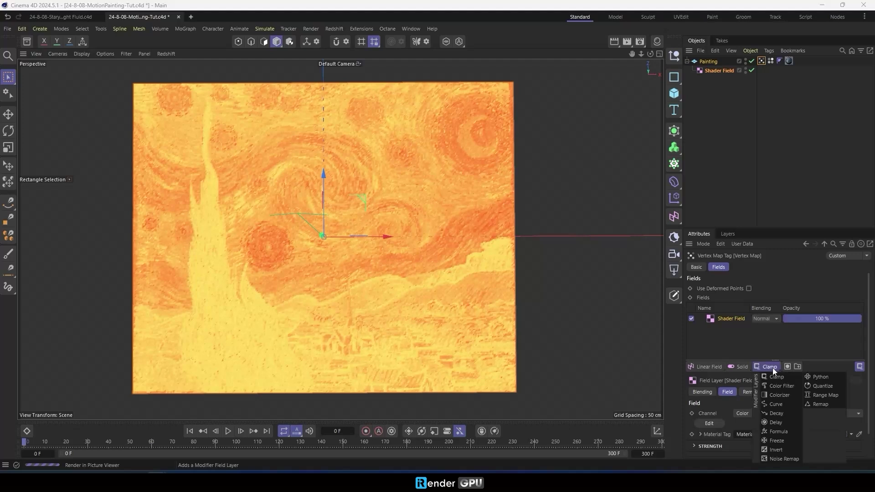
{"action": "left_click", "coordinate": [824, 394]}
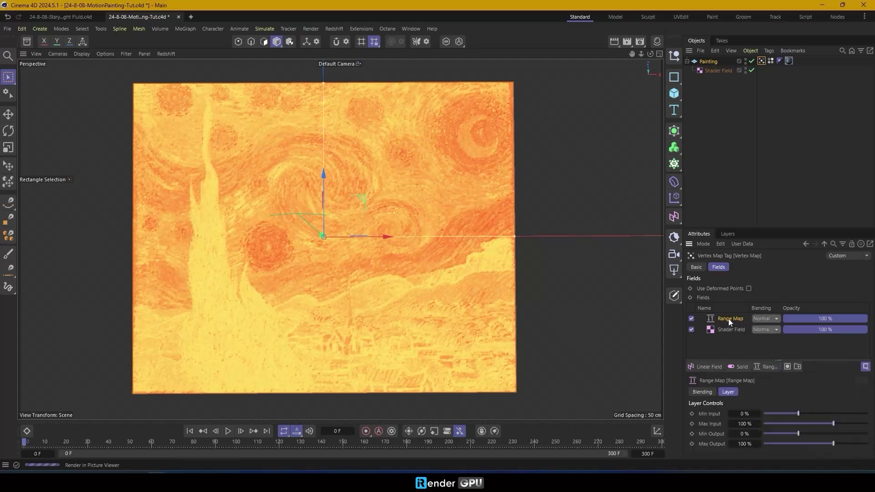
{"action": "left_click", "coordinate": [743, 433]}
{"action": "type", "text": "20"}
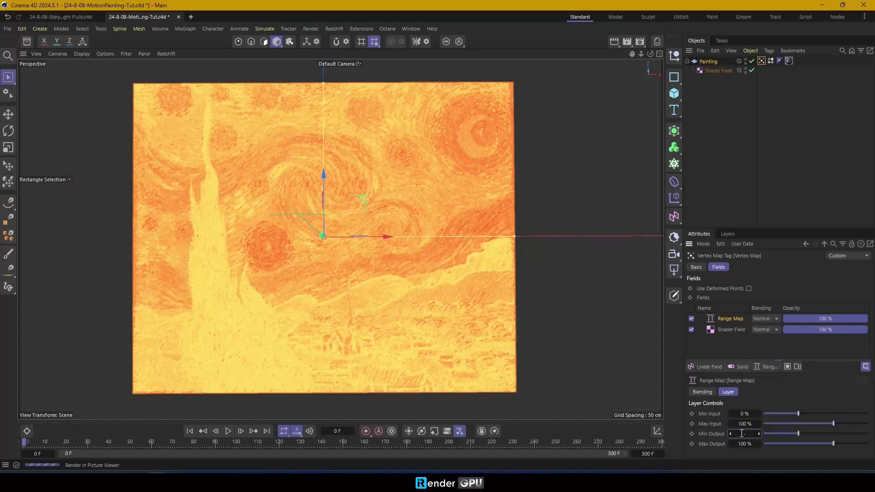
{"action": "left_click", "coordinate": [743, 443]}
{"action": "type", "text": "130"}
{"action": "key", "text": "Return"}
{"action": "left_click", "coordinate": [742, 433]}
{"action": "type", "text": "-30"}
{"action": "key", "text": "Return"}
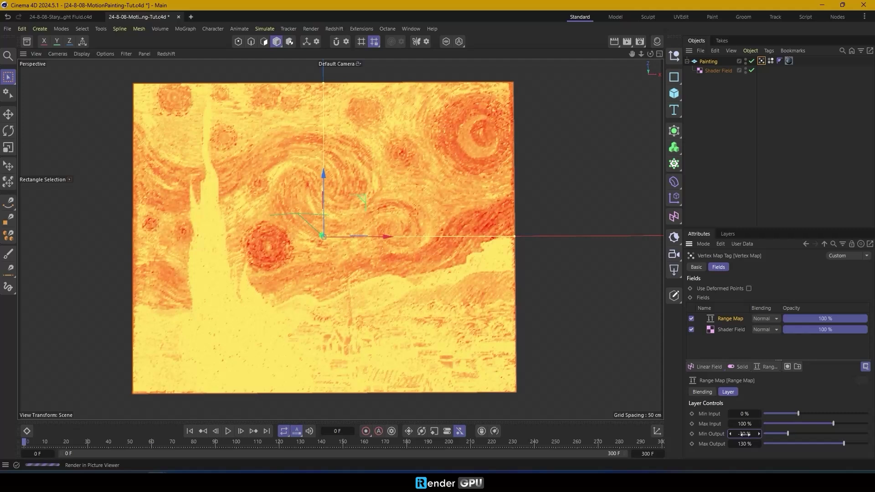
{"action": "left_click", "coordinate": [707, 165]}
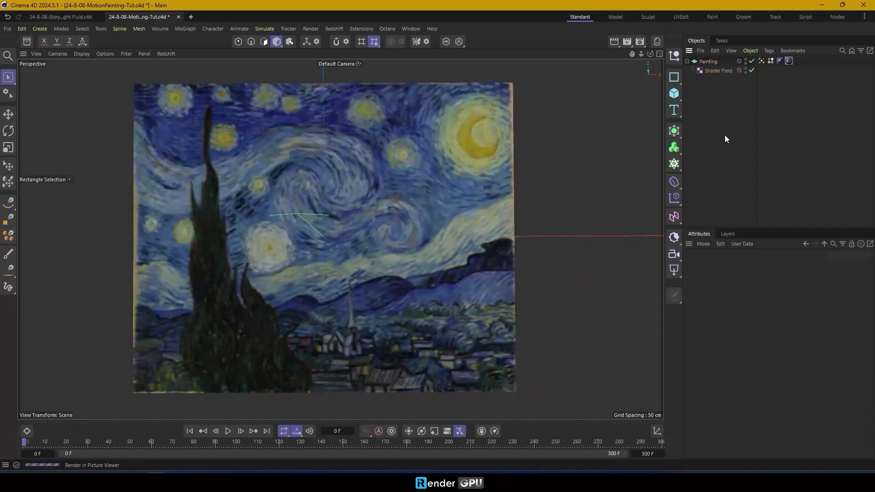
Add a Polygon Selection tag to the Painting plane and put the Vertex Map tag in its fields list.
{"action": "right_click", "coordinate": [713, 61]}
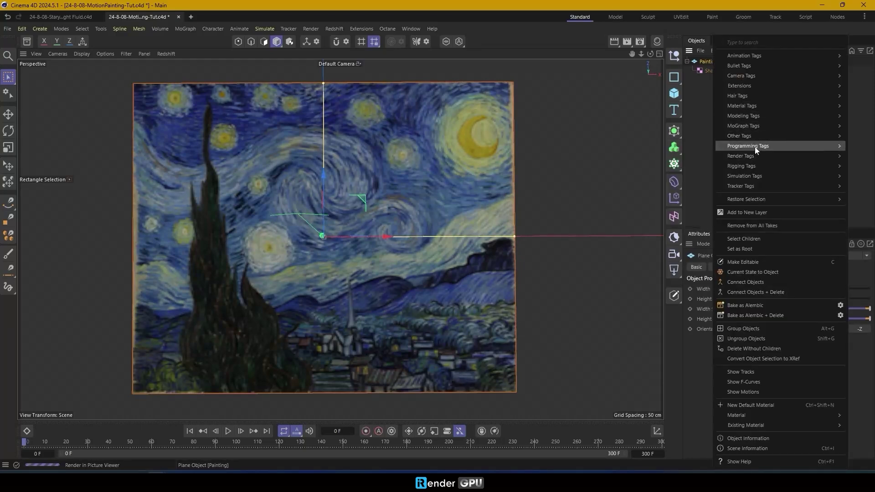
{"action": "mouse_move", "coordinate": [755, 136]}
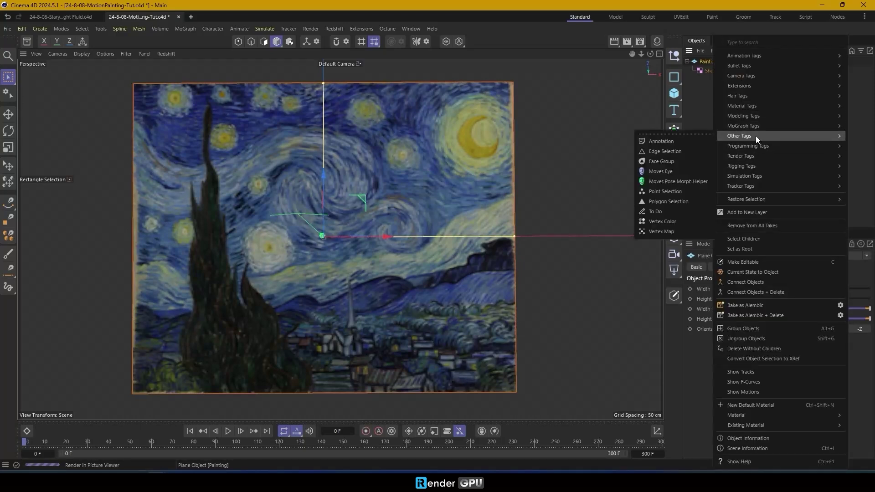
{"action": "left_click", "coordinate": [684, 202]}
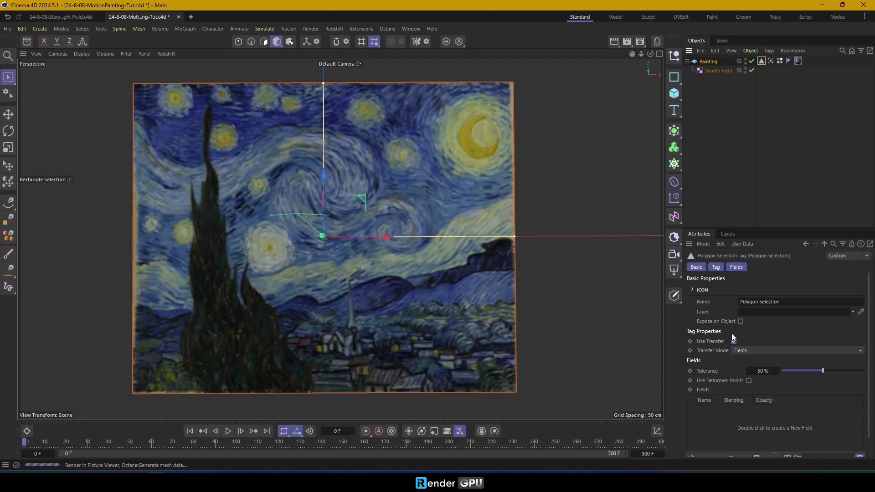
{"action": "left_click", "coordinate": [742, 266]}
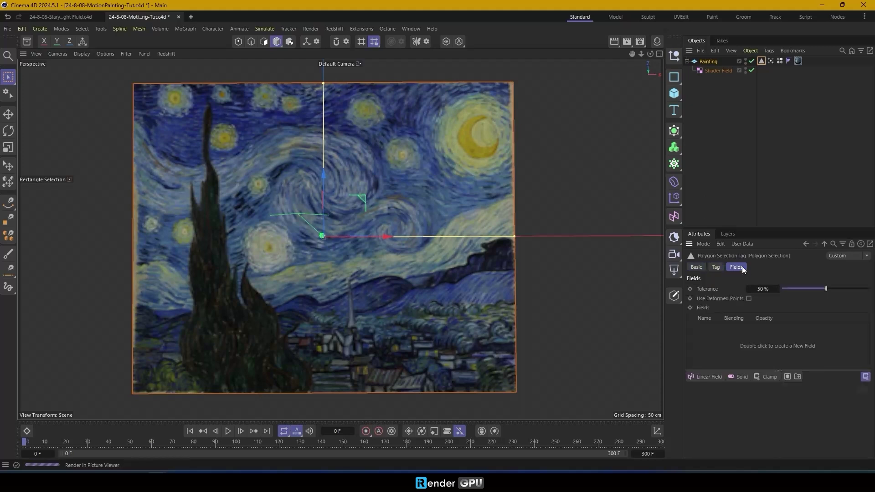
{"action": "mouse_move", "coordinate": [771, 63]}
{"action": "left_mouse_down"}
{"action": "mouse_move", "coordinate": [725, 326]}
{"action": "mouse_move", "coordinate": [711, 330]}
{"action": "left_mouse_up"}
{"action": "left_click", "coordinate": [726, 328]}
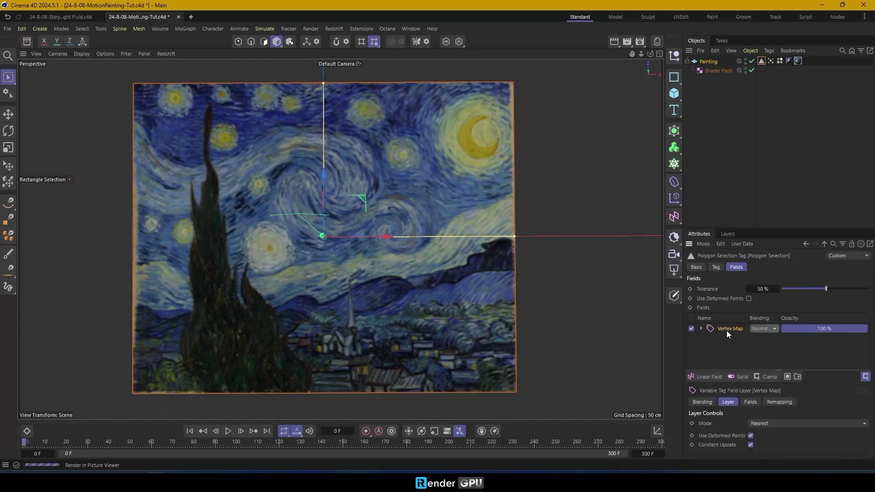
{"action": "left_click", "coordinate": [704, 176]}
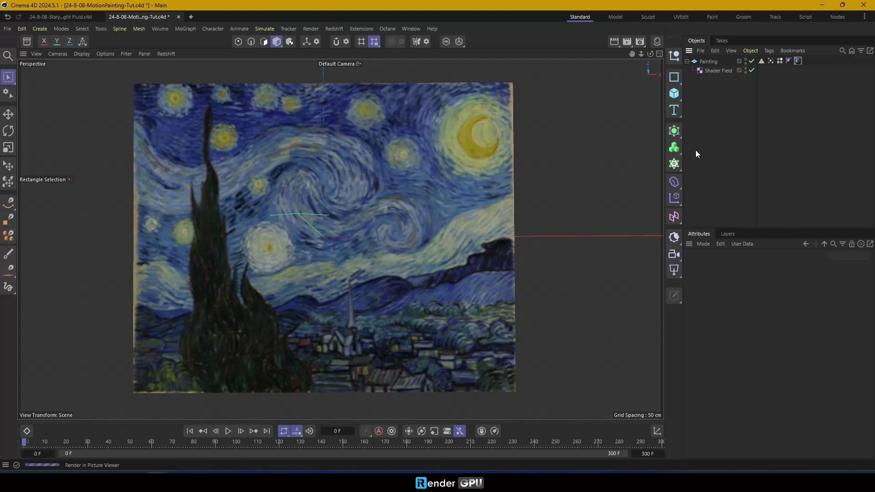
Add a second Vertex Map tag to the Painting plane and name it "Vertex Map invert".
{"action": "right_click", "coordinate": [711, 61]}
{"action": "mouse_move", "coordinate": [751, 117]}
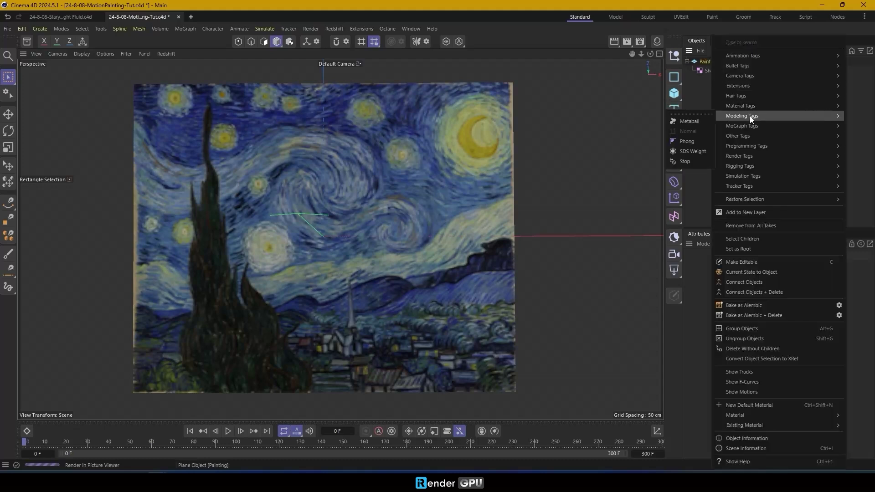
{"action": "mouse_move", "coordinate": [744, 137]}
{"action": "left_click", "coordinate": [661, 231]}
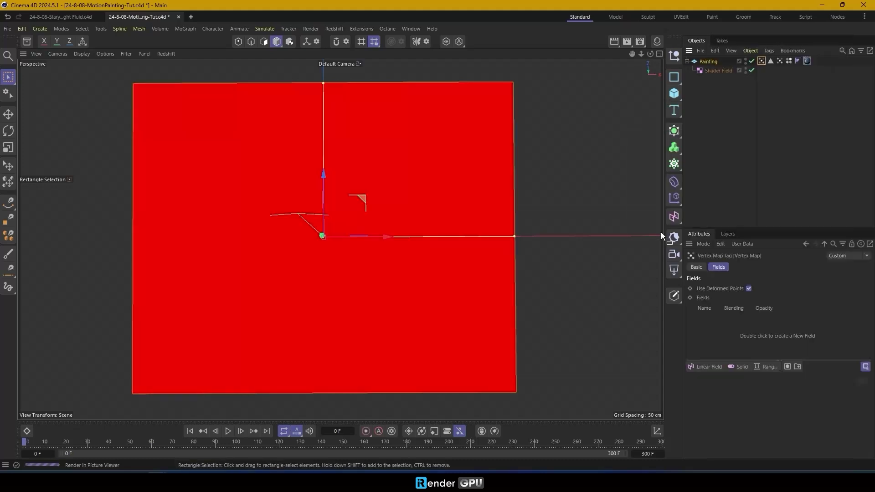
{"action": "left_click", "coordinate": [697, 267]}
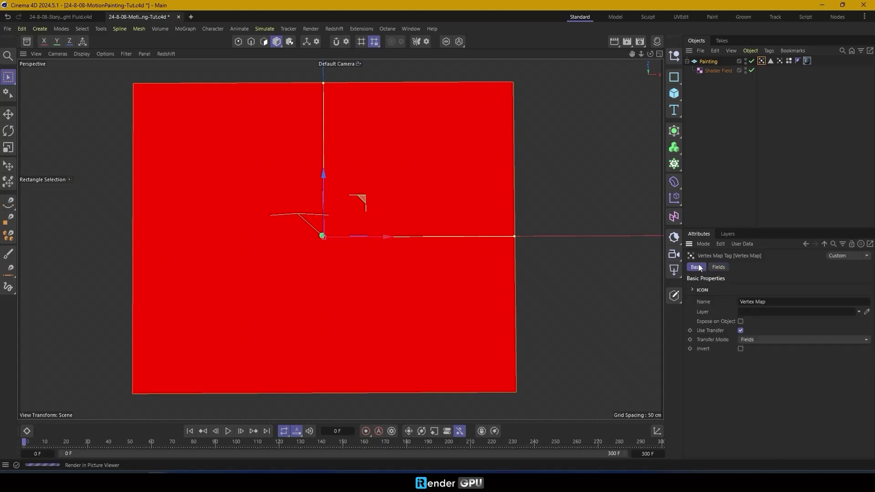
{"action": "left_click", "coordinate": [773, 301]}
{"action": "type", "text": "invert"}
{"action": "key", "text": "Return"}
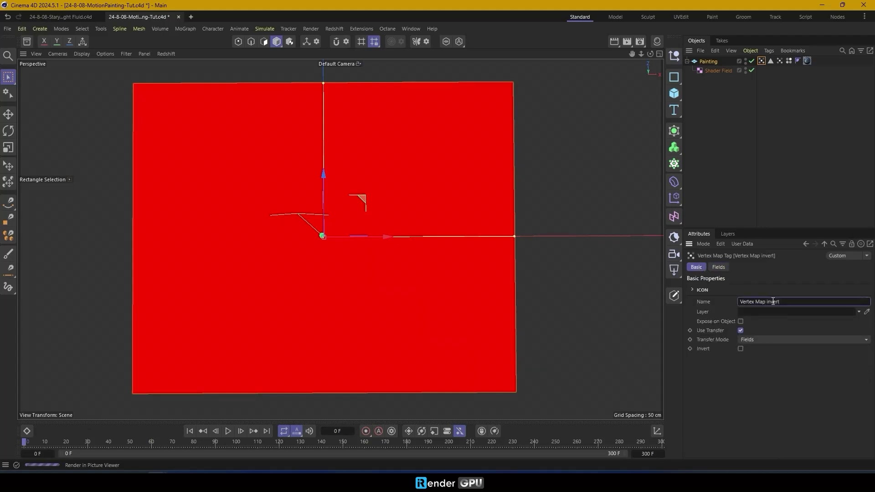
Put the original Vertex Map in the fields list of Vertex Map invert and add an Invert modifier above it.
{"action": "left_click", "coordinate": [719, 267]}
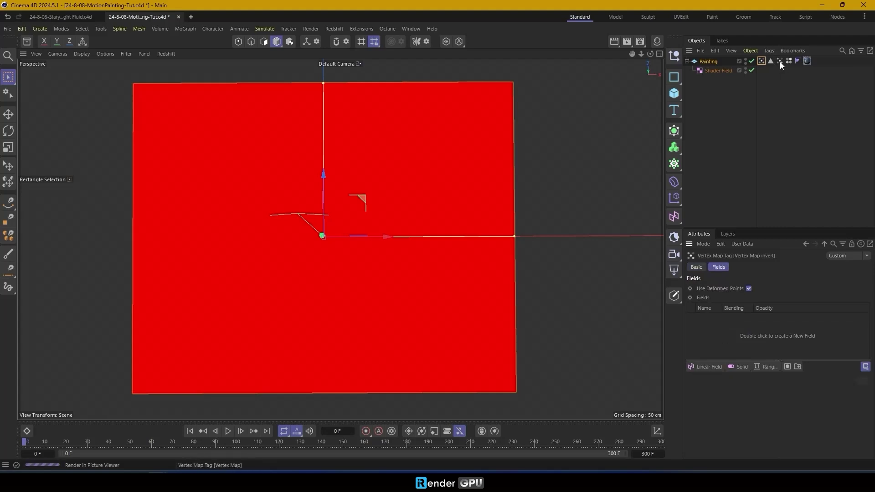
{"action": "left_click_drag", "start_coordinate": [780, 61], "coordinate": [695, 324]}
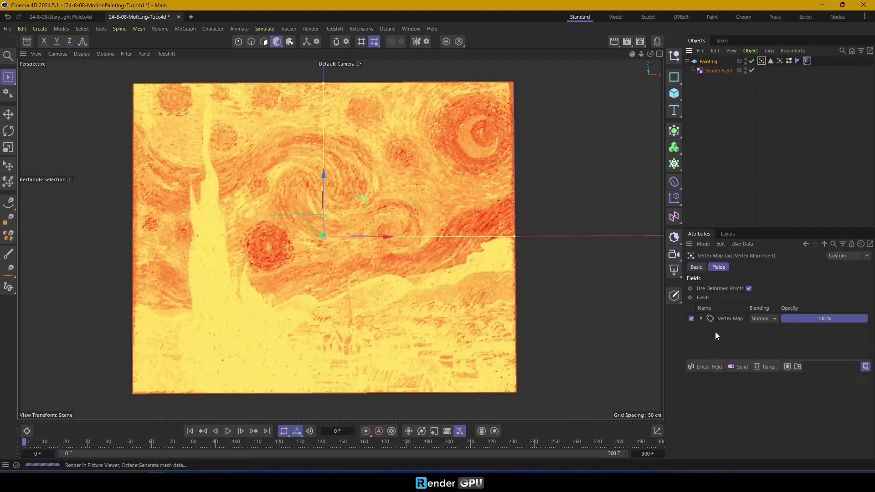
{"action": "left_click", "coordinate": [765, 366]}
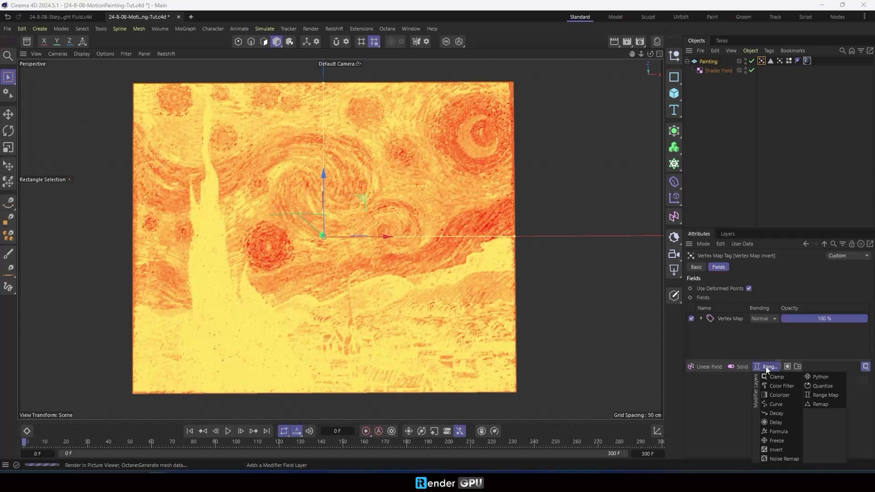
{"action": "left_click", "coordinate": [773, 450]}
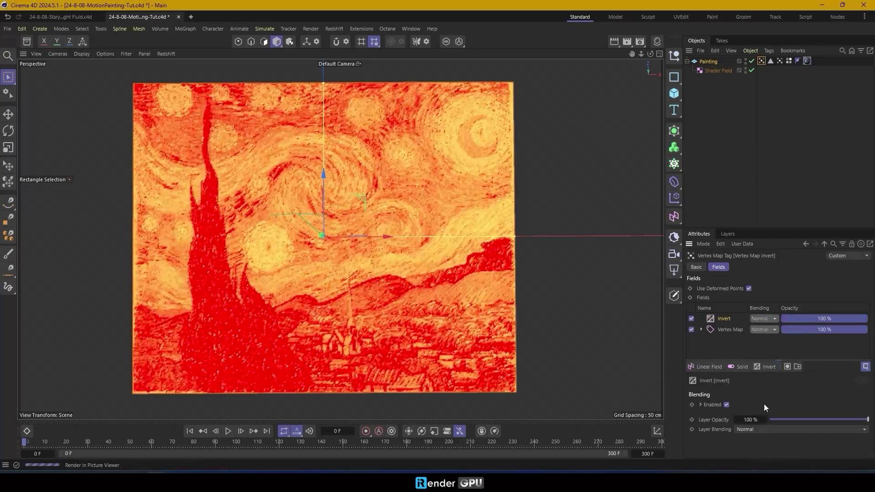
Add a second Polygon Selection tag to the Painting plane and name it "Polygon Selection invert".
{"action": "left_click", "coordinate": [709, 61]}
{"action": "right_click", "coordinate": [709, 61]}
{"action": "mouse_move", "coordinate": [734, 128]}
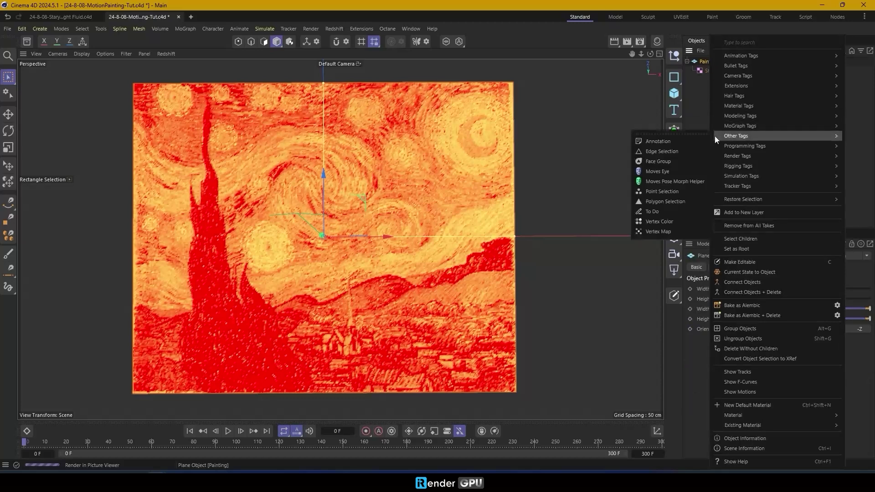
{"action": "left_click", "coordinate": [693, 203]}
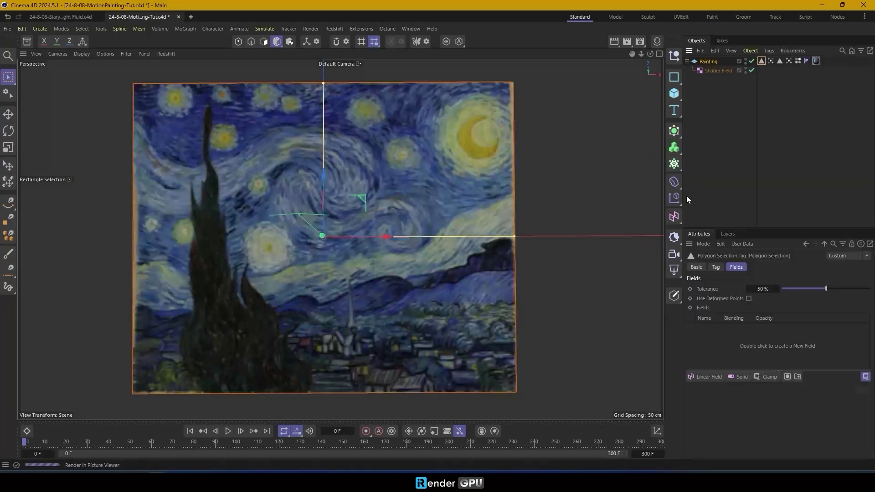
{"action": "left_click", "coordinate": [697, 267]}
{"action": "type", "text": "invert"}
{"action": "key", "text": "Return"}
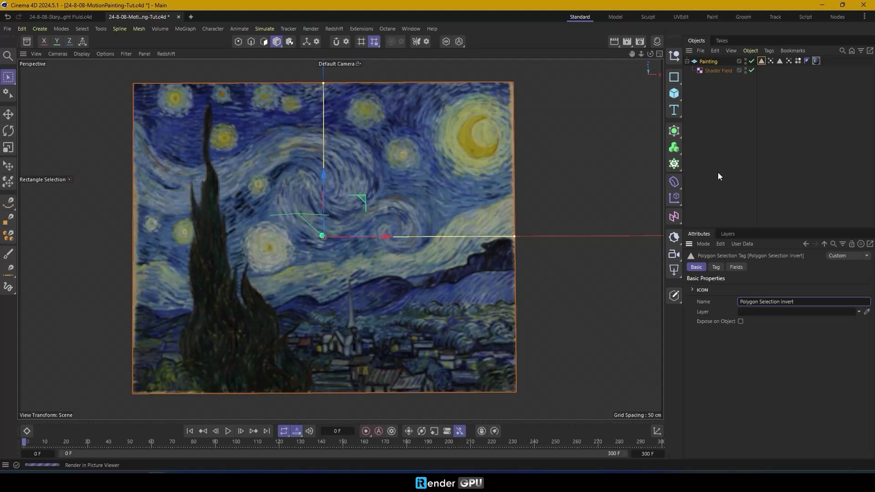
Put the Vertex Map invert tag in the fields list of Polygon Selection invert.
{"action": "left_click", "coordinate": [739, 266]}
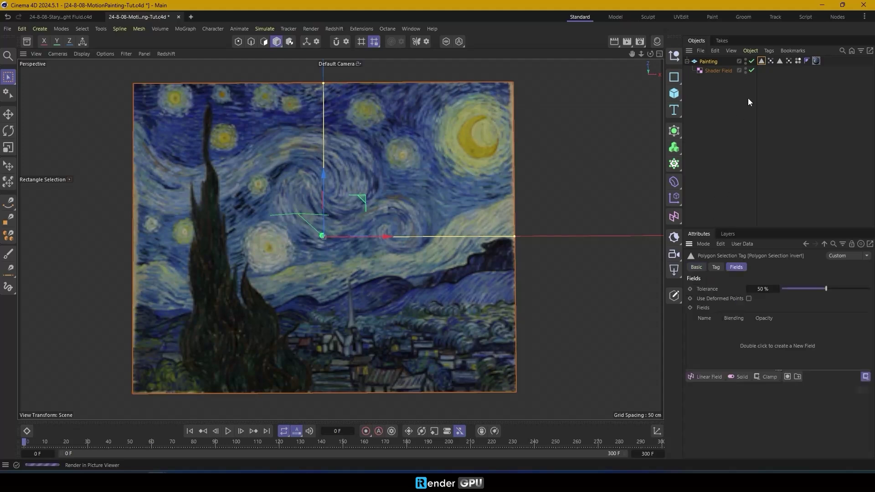
{"action": "left_click_drag", "start_coordinate": [769, 61], "coordinate": [702, 335]}
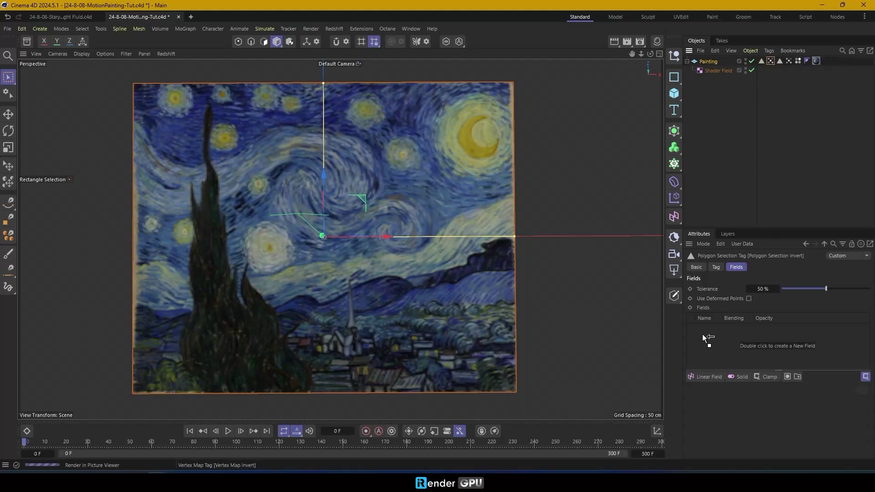
{"action": "left_click", "coordinate": [716, 165]}
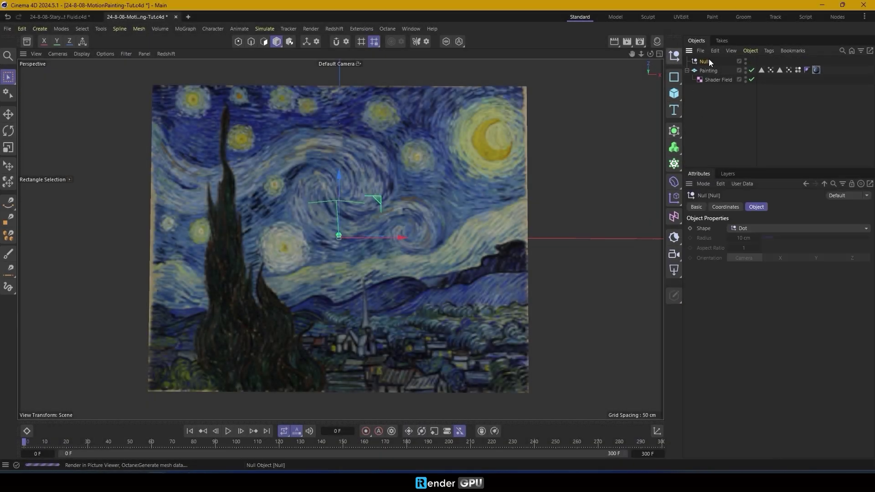
Rename the null object as "Volume" and add a Volume Builder as its child.
{"action": "double_click", "coordinate": [707, 61]}
{"action": "type", "text": "Volume"}
{"action": "key", "text": "Return"}
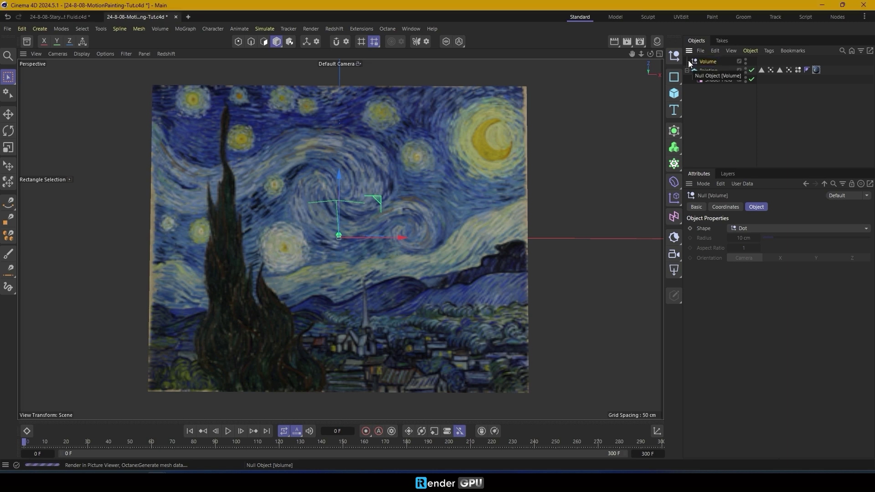
{"action": "left_click", "coordinate": [678, 149], "text": "shift"}
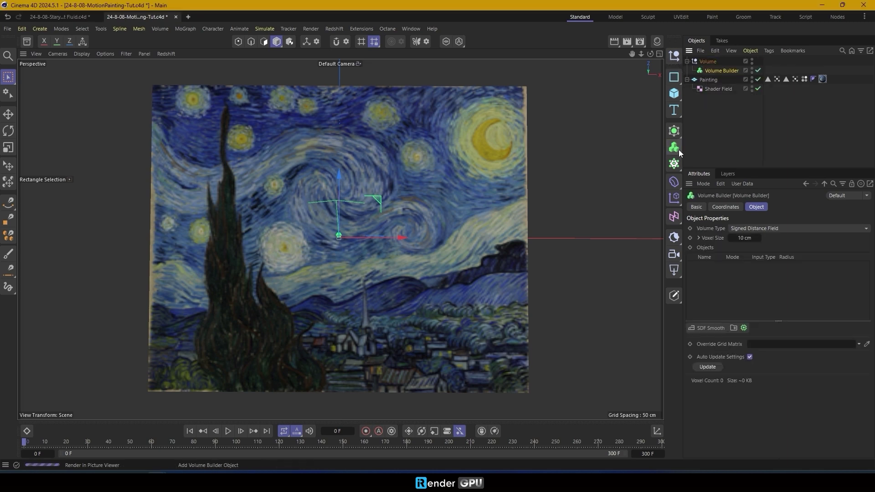
Set the Volume Builder's volume type to Vector and its voxel size to 1 cm.
{"action": "left_click", "coordinate": [749, 228]}
{"action": "left_click", "coordinate": [748, 258]}
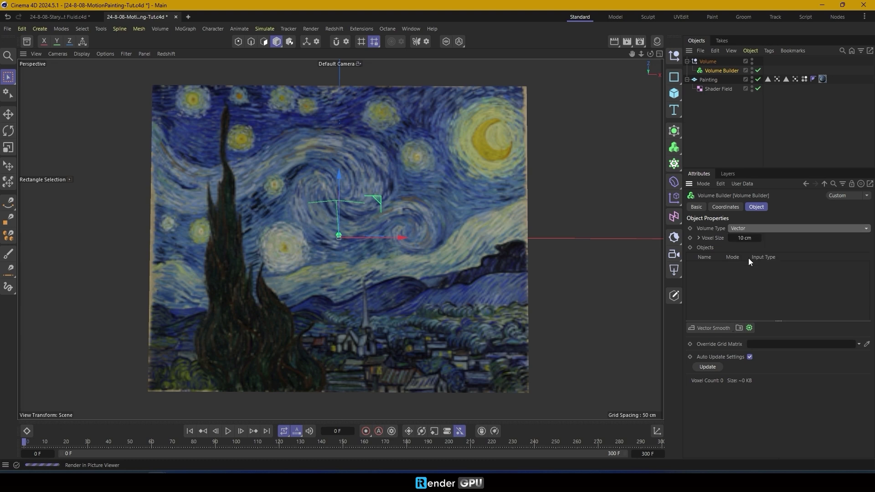
{"action": "left_click", "coordinate": [744, 238]}
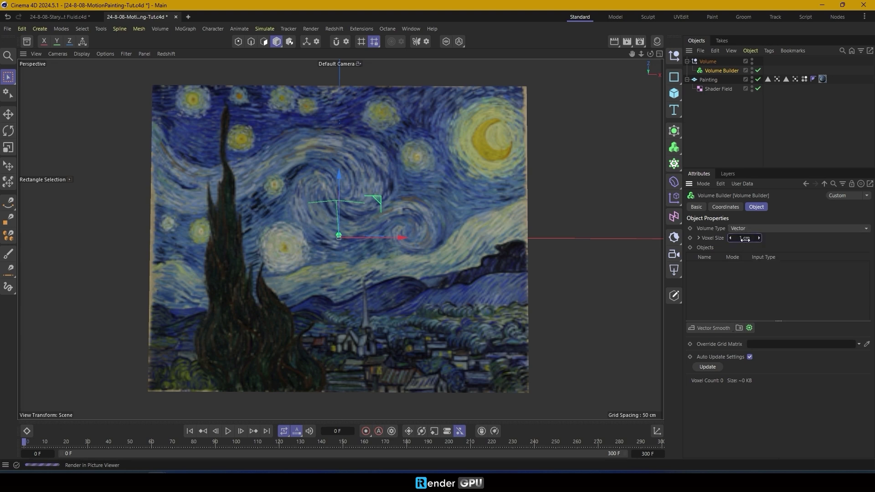
{"action": "left_click", "coordinate": [725, 135]}
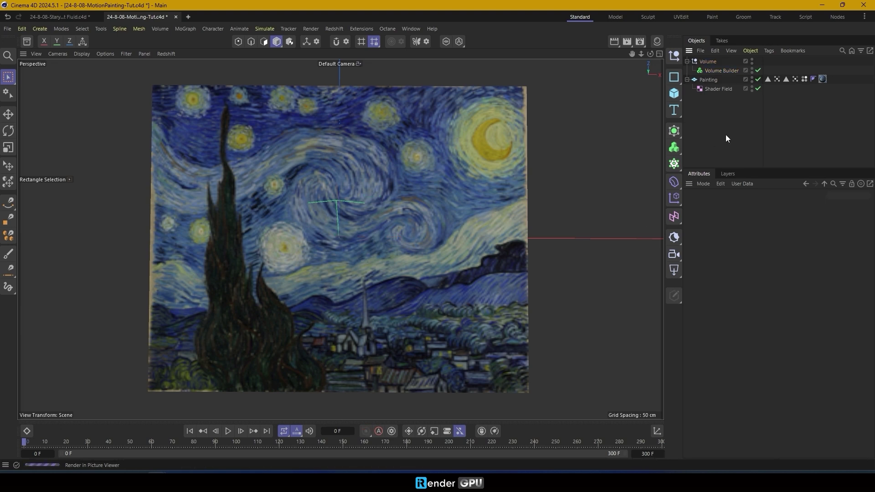
Add a Group Field under the Volume null and create a Random Field inside it.
{"action": "left_click", "coordinate": [707, 62]}
{"action": "left_click_drag", "start_coordinate": [676, 217], "coordinate": [751, 280]}
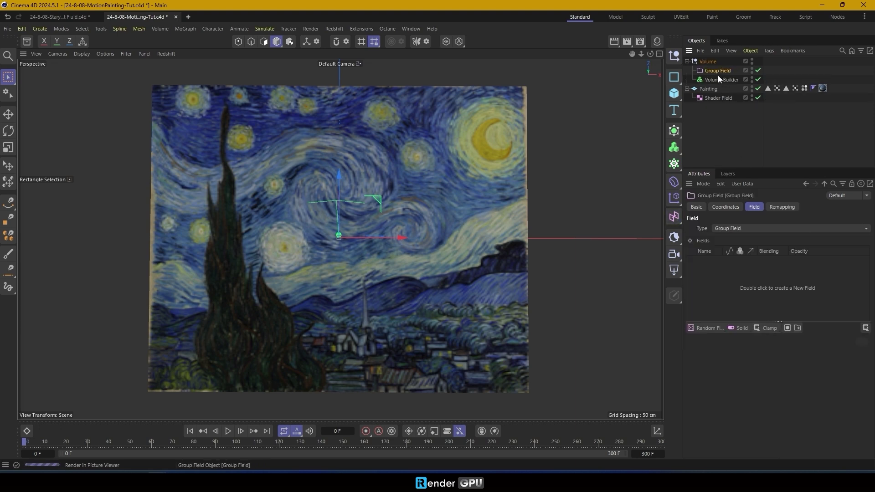
{"action": "left_click", "coordinate": [706, 328]}
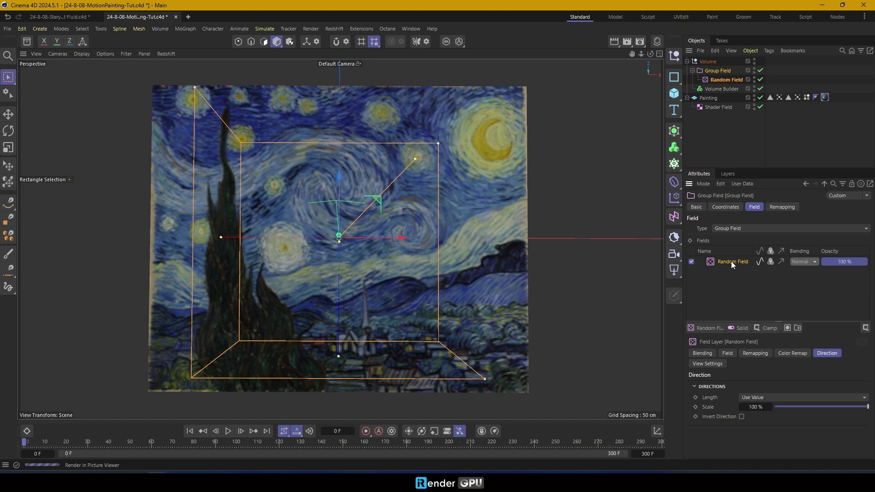
Set the Random Field's noise scale to 600% and its direction length to Normalize.
{"action": "left_click", "coordinate": [729, 353]}
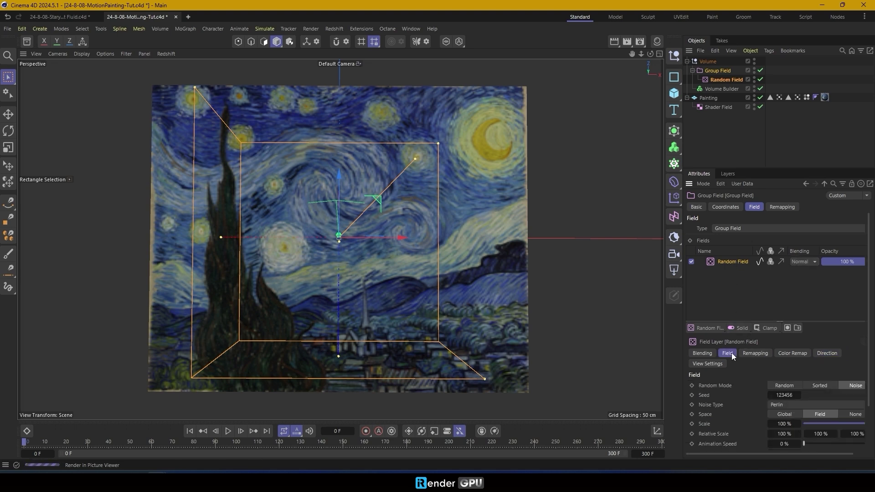
{"action": "left_click", "coordinate": [783, 424]}
{"action": "key", "text": "BackSpace"}
{"action": "type", "text": "600"}
{"action": "key", "text": "Return"}
{"action": "left_click", "coordinate": [822, 355]}
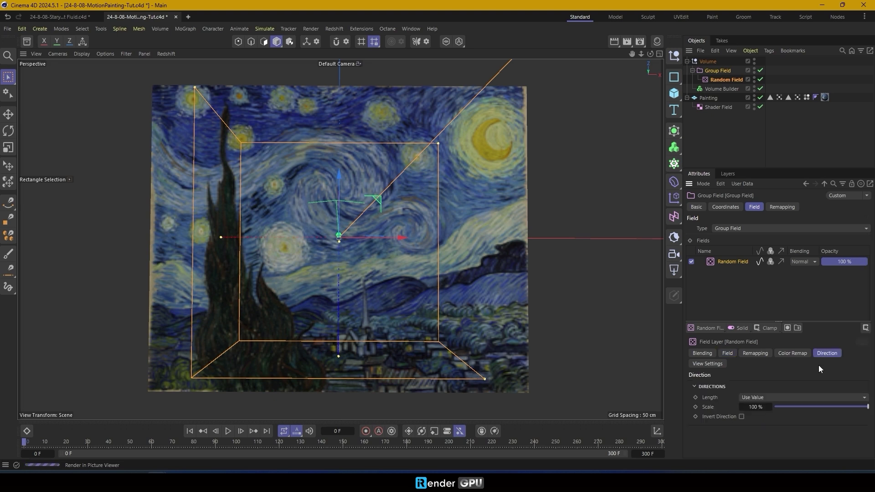
{"action": "left_click", "coordinate": [789, 395]}
{"action": "left_click", "coordinate": [782, 408]}
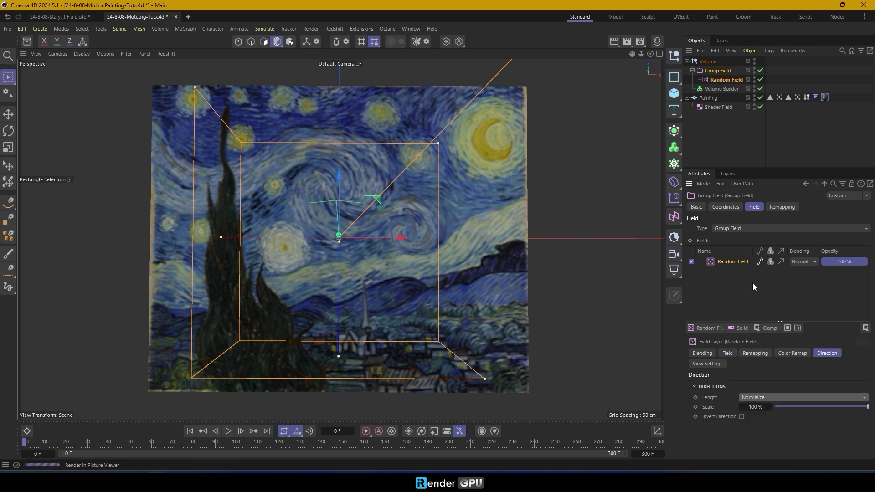
Add a mask to the Random Field layer and put the Painting's Shader Field into it.
{"action": "left_click", "coordinate": [787, 328]}
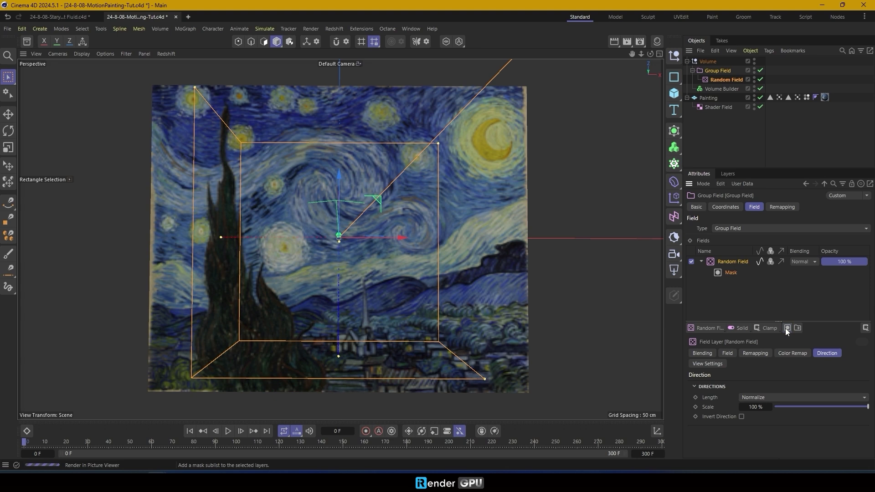
{"action": "left_click_drag", "start_coordinate": [718, 108], "coordinate": [735, 273]}
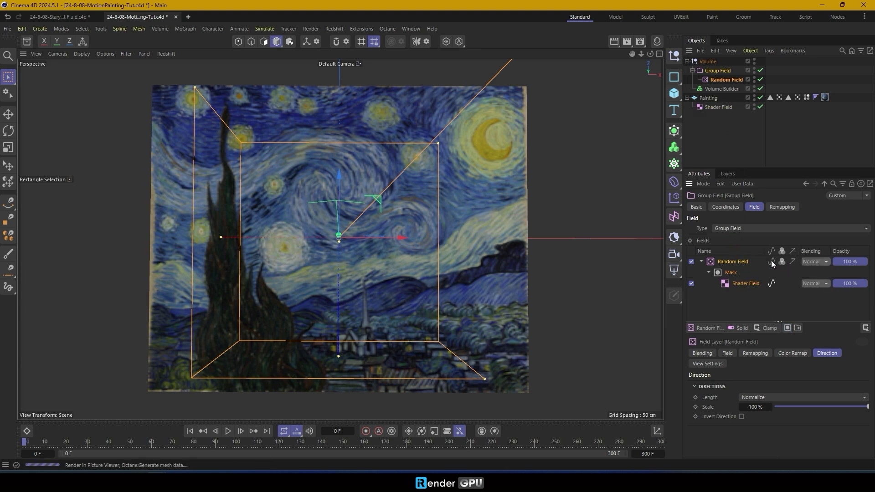
{"action": "left_click", "coordinate": [718, 129]}
Put the Painting plane in the Volume Builder's objects list and place the Group Field above it.
{"action": "left_click", "coordinate": [723, 90]}
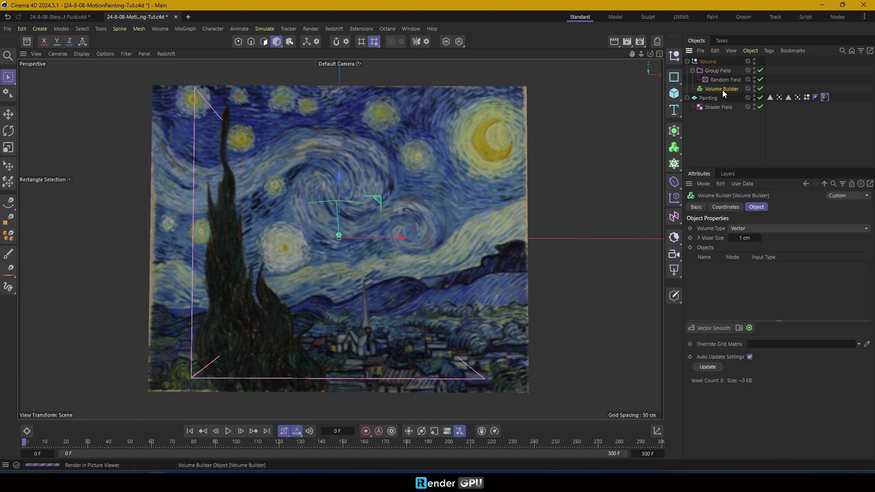
{"action": "left_click_drag", "start_coordinate": [712, 98], "coordinate": [709, 270]}
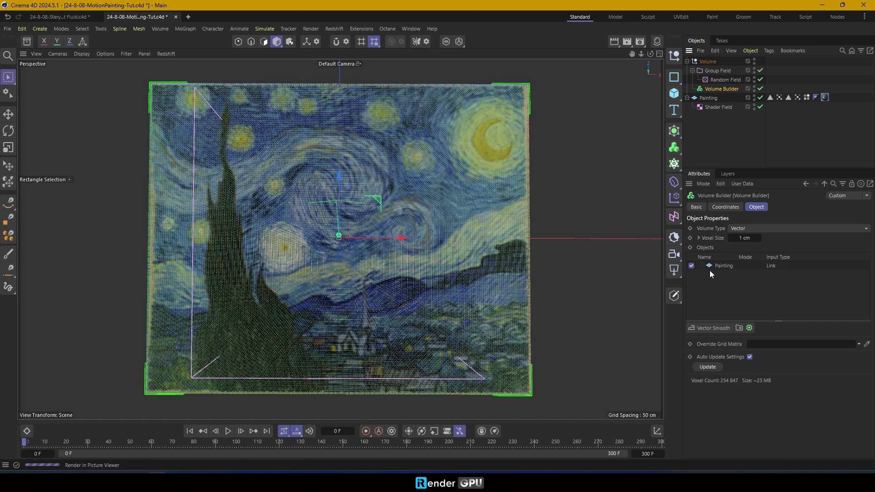
{"action": "mouse_move", "coordinate": [715, 70]}
{"action": "left_mouse_down"}
{"action": "mouse_move", "coordinate": [711, 221]}
{"action": "mouse_move", "coordinate": [721, 263]}
{"action": "left_mouse_up"}
Set the Group Field entry in the Volume Builder to creation space Objects Below and mode Cross.
{"action": "left_click", "coordinate": [721, 265]}
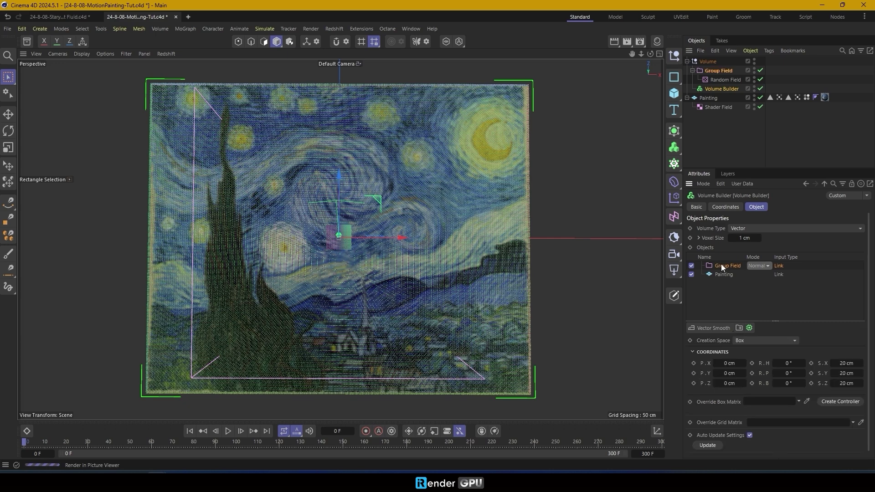
{"action": "left_click", "coordinate": [745, 342]}
{"action": "left_click", "coordinate": [746, 359]}
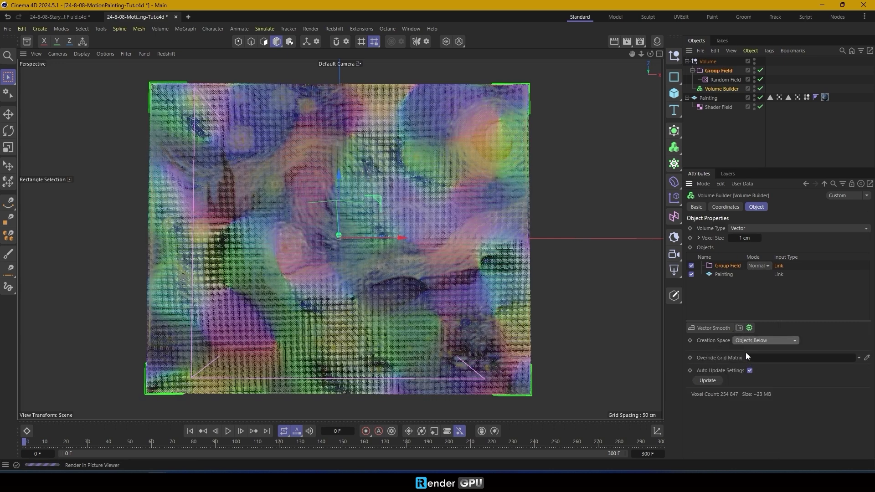
{"action": "left_click", "coordinate": [761, 266]}
{"action": "left_click", "coordinate": [764, 307]}
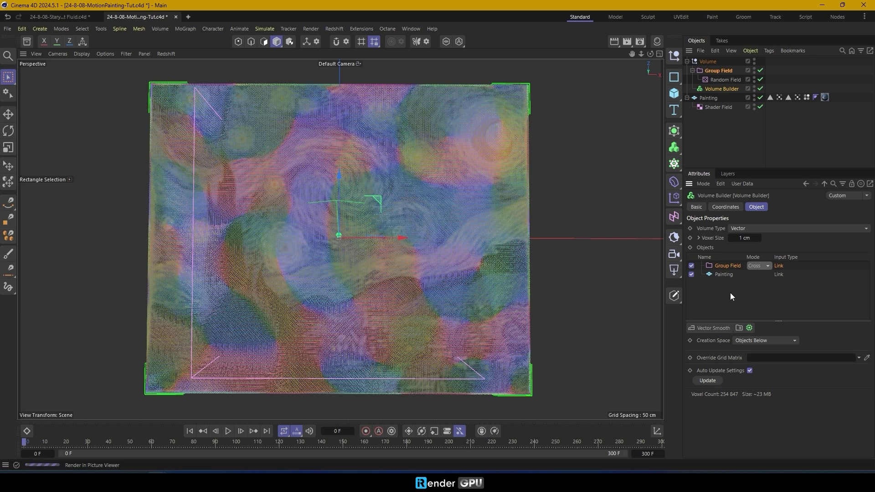
Add Vector Smooth and Vector Curl filters below Painting in the Volume Builder's objects list, with Vector Curl last.
{"action": "left_click", "coordinate": [712, 327]}
{"action": "left_click_drag", "start_coordinate": [730, 266], "coordinate": [731, 282]}
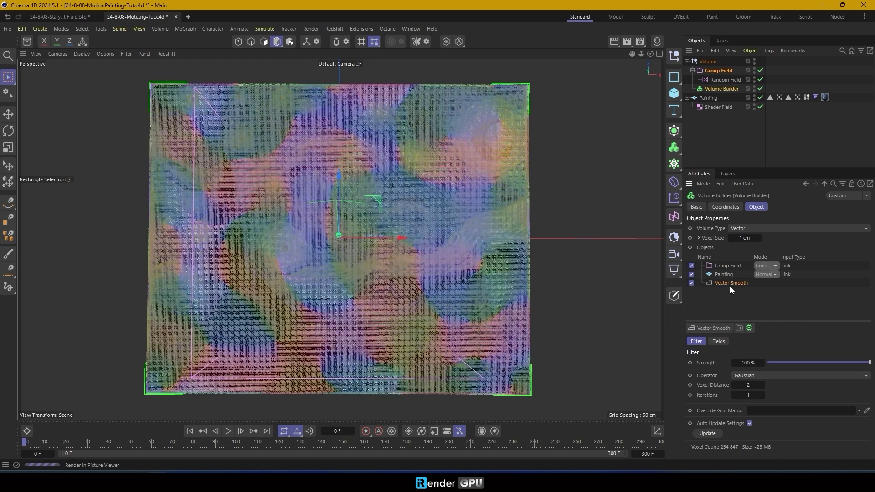
{"action": "left_click", "coordinate": [701, 325]}
{"action": "left_click", "coordinate": [709, 383]}
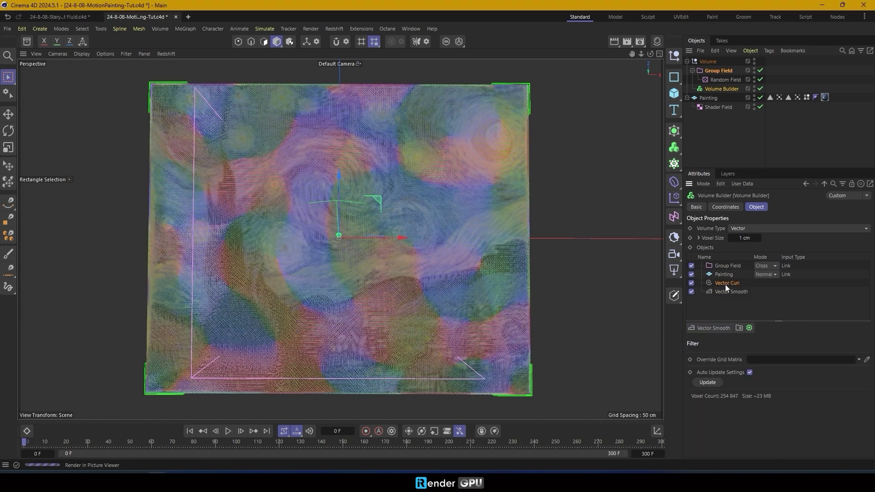
{"action": "left_click_drag", "start_coordinate": [724, 285], "coordinate": [724, 300]}
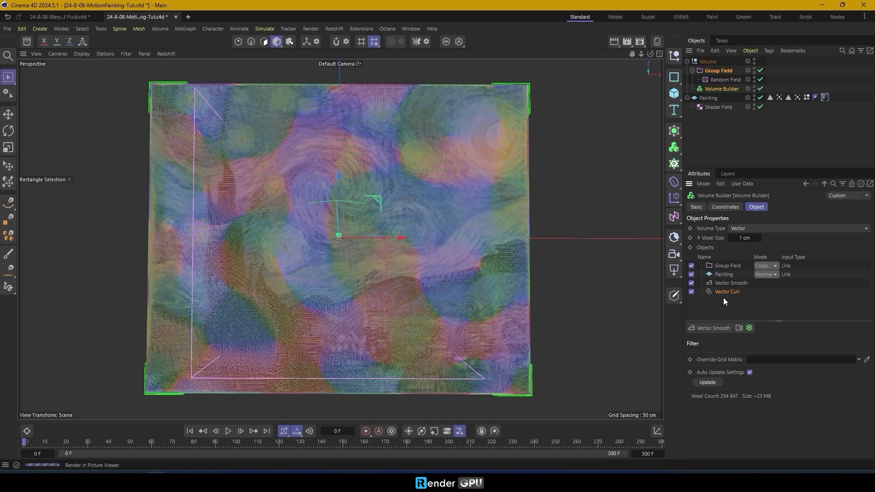
Add a Vector Normalize filter and move it above the Group Field in the Volume Builder's objects list.
{"action": "left_click", "coordinate": [707, 328]}
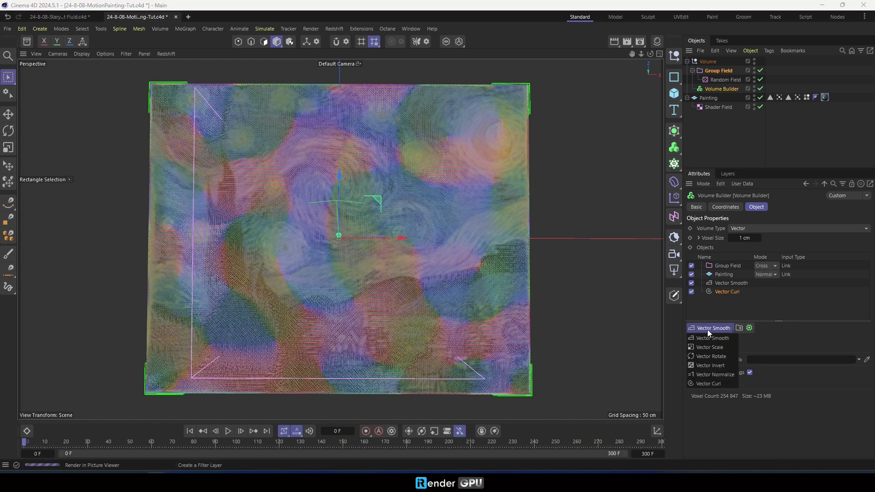
{"action": "left_click", "coordinate": [708, 374]}
{"action": "left_click_drag", "start_coordinate": [720, 299], "coordinate": [722, 269]}
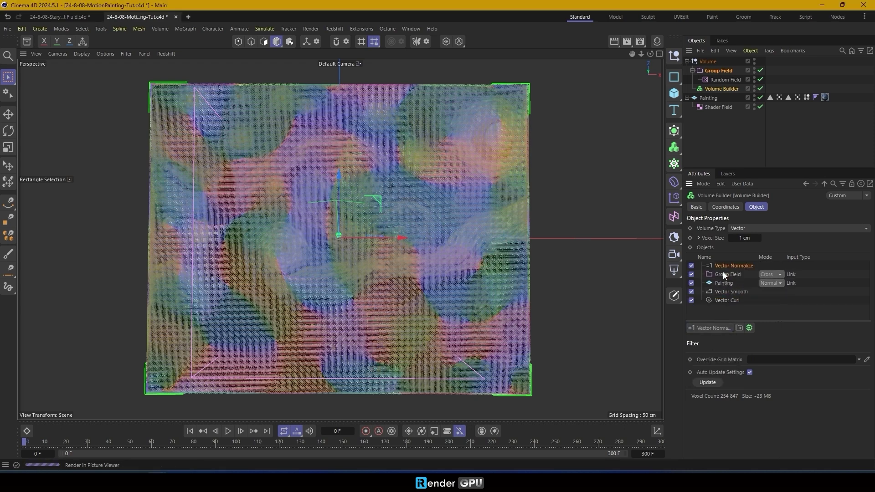
{"action": "left_click", "coordinate": [715, 152]}
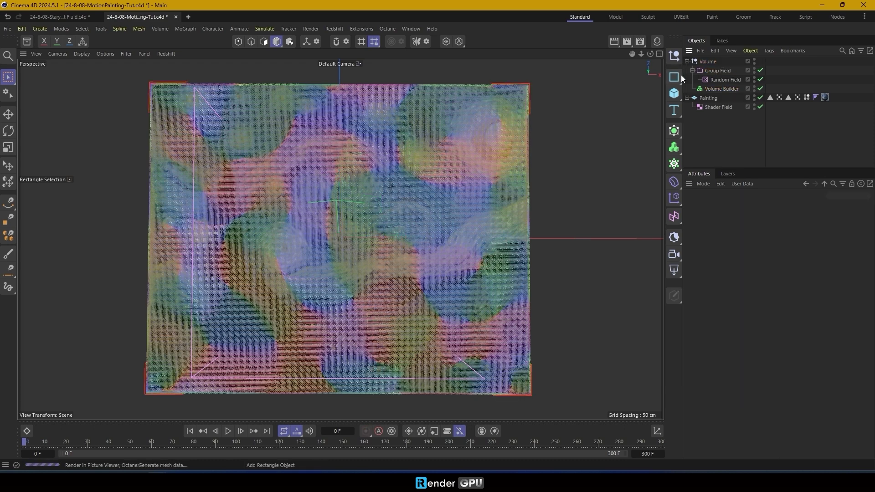
Add a Field Force object and set its display box size to 350 × 0 × 300 cm.
{"action": "left_click", "coordinate": [265, 29]}
{"action": "mouse_move", "coordinate": [274, 46]}
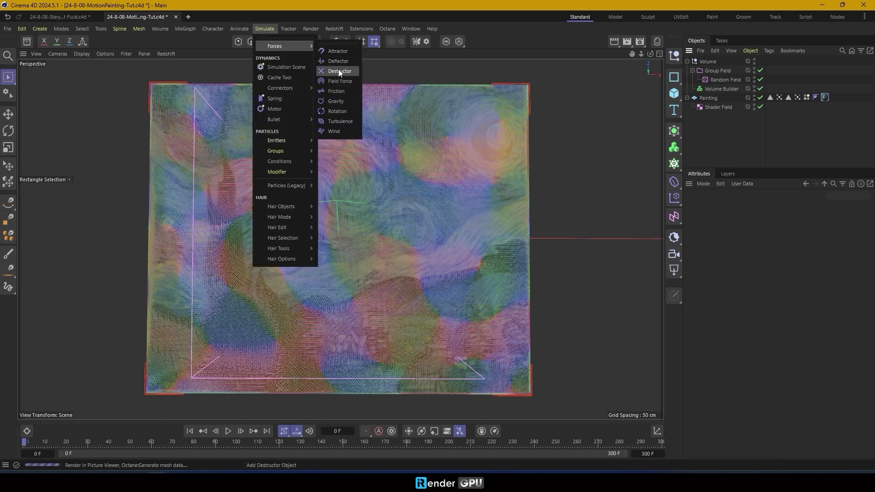
{"action": "left_click", "coordinate": [343, 82]}
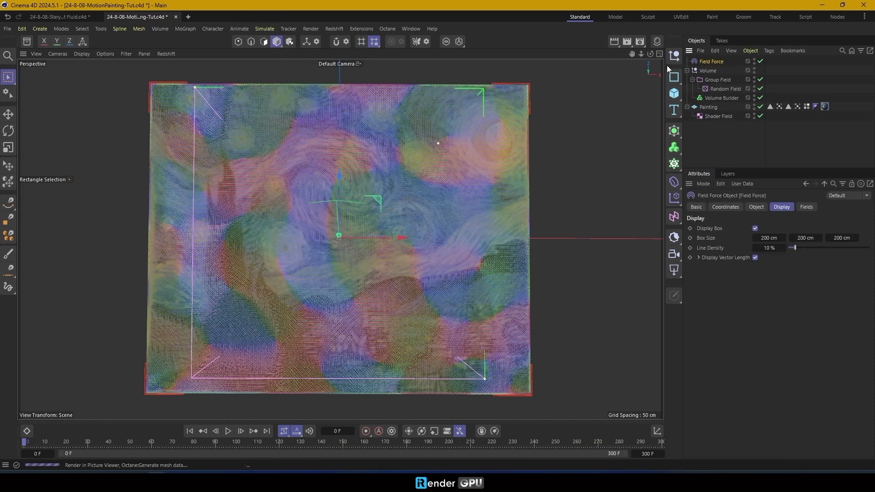
{"action": "double_click", "coordinate": [768, 238]}
{"action": "type", "text": "350"}
{"action": "double_click", "coordinate": [803, 237]}
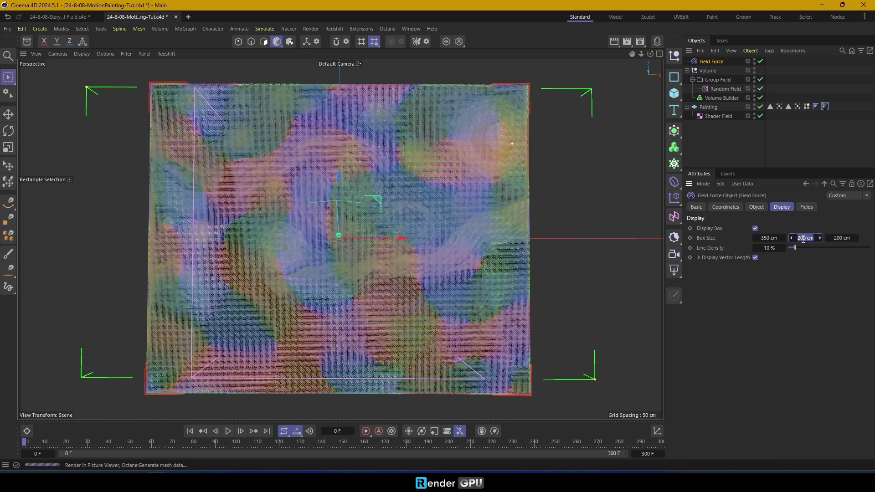
{"action": "type", "text": "0"}
{"action": "double_click", "coordinate": [835, 238]}
{"action": "left_click_drag", "start_coordinate": [836, 239], "coordinate": [844, 238]}
{"action": "type", "text": "300"}
{"action": "key", "text": "Return"}
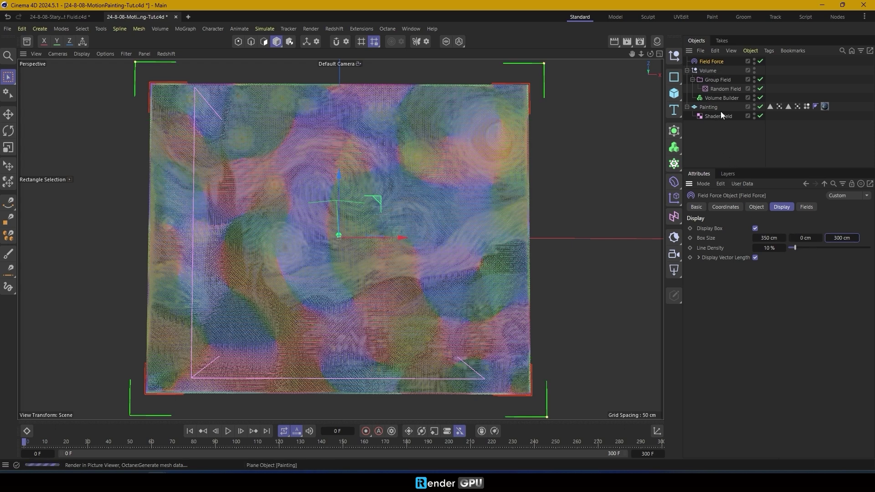
Put the Volume Builder in the Field Force's field list as a Volume Object.
{"action": "left_click", "coordinate": [757, 207]}
{"action": "left_click", "coordinate": [757, 206]}
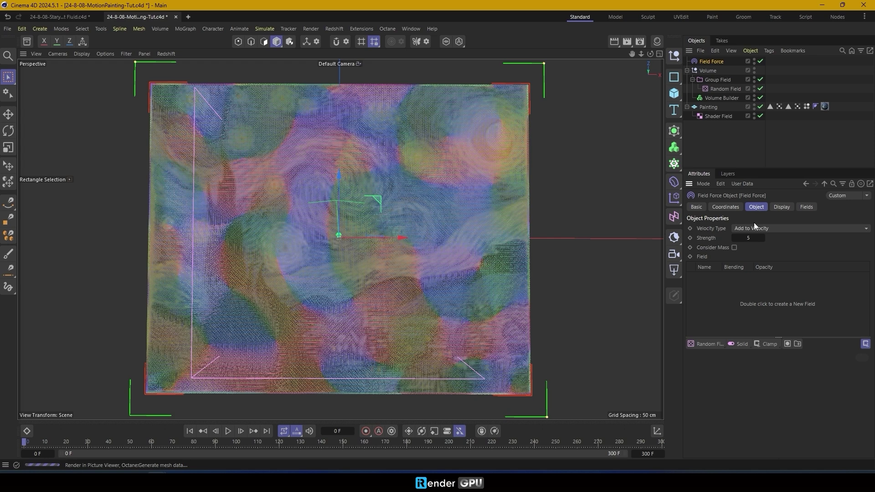
{"action": "left_click_drag", "start_coordinate": [722, 98], "coordinate": [706, 281]}
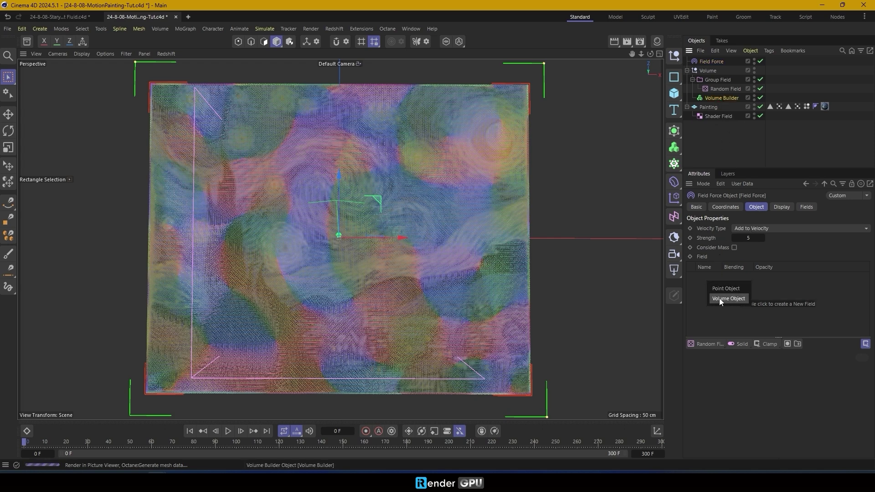
{"action": "left_click", "coordinate": [719, 299]}
{"action": "left_click", "coordinate": [730, 277]}
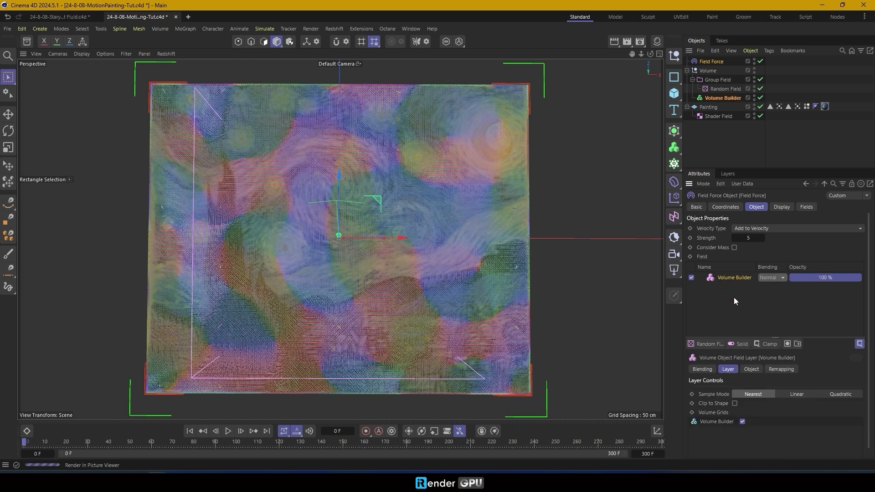
Add a mask to the Volume Builder layer of the Field Force and put the Shader Field into it.
{"action": "left_click", "coordinate": [787, 343]}
{"action": "left_click_drag", "start_coordinate": [747, 116], "coordinate": [729, 291]}
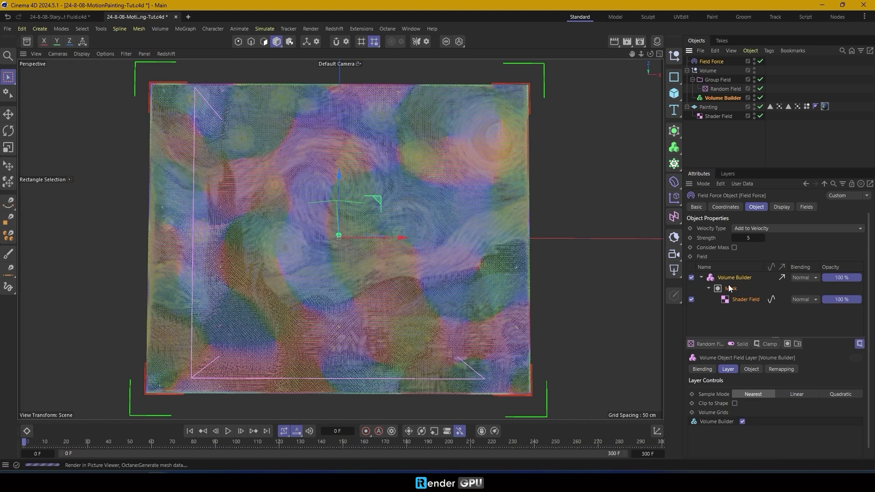
{"action": "left_click", "coordinate": [720, 147]}
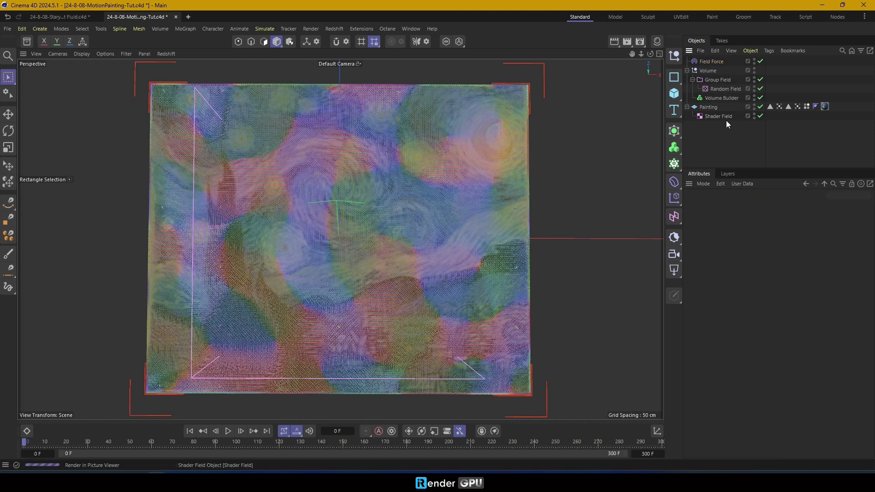
Add a null object and name it "Force".
{"action": "left_click", "coordinate": [673, 55]}
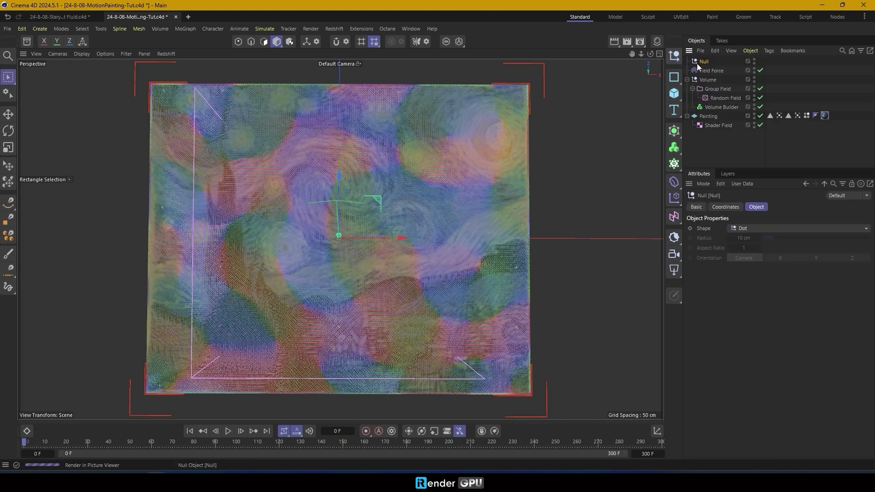
{"action": "double_click", "coordinate": [705, 61]}
{"action": "key", "text": "BackSpace"}
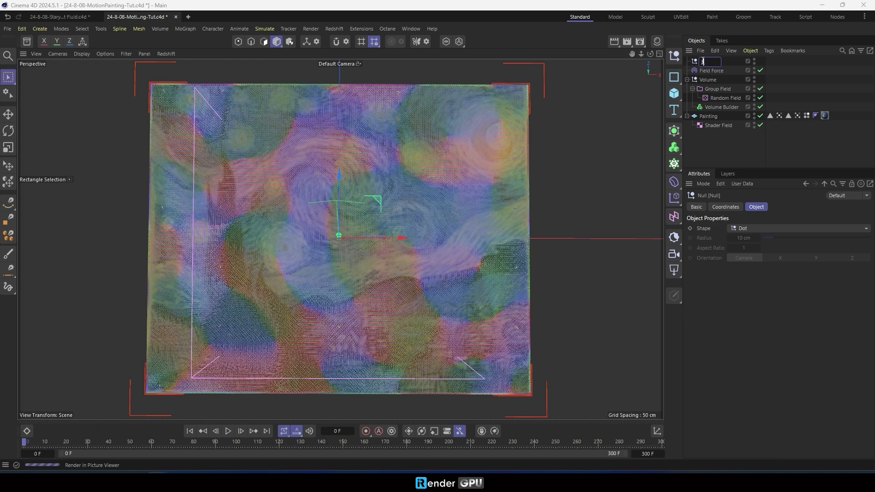
{"action": "type", "text": "Force"}
{"action": "key", "text": "Return"}
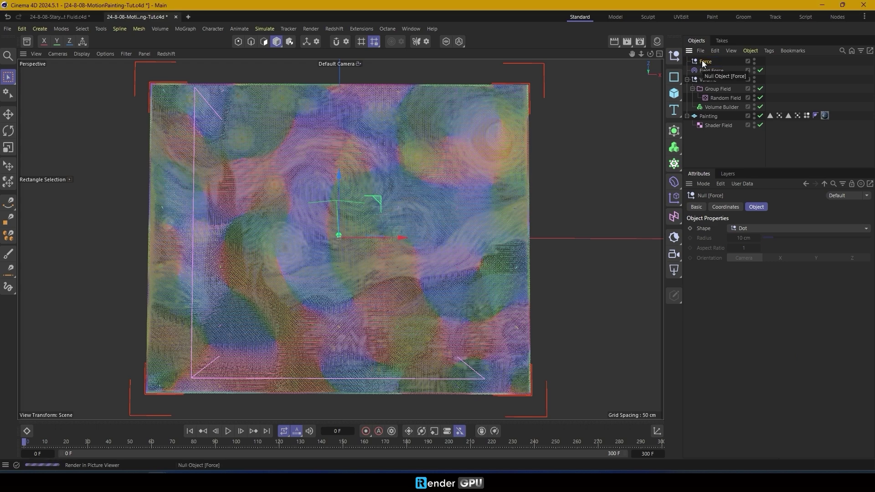
Make the Field Force a child of the Force null and collapse the Volume and Force groups.
{"action": "left_click_drag", "start_coordinate": [712, 71], "coordinate": [704, 61]}
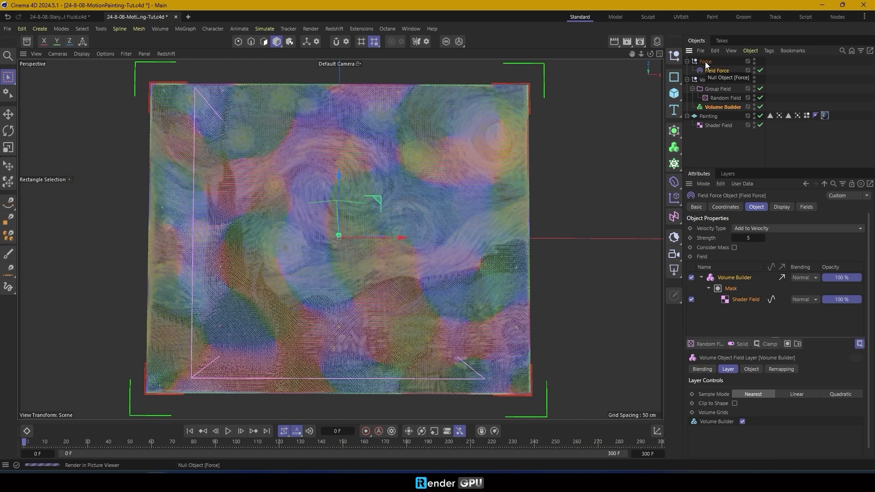
{"action": "left_click", "coordinate": [687, 79]}
{"action": "left_click", "coordinate": [687, 61]}
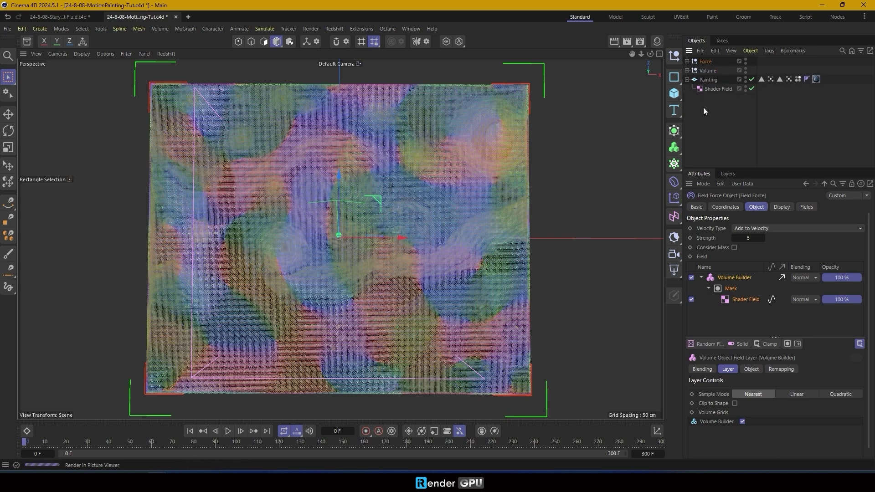
Add a Mesh Emitter to the scene and use the Painting plane as its emission geometry.
{"action": "left_click", "coordinate": [701, 118]}
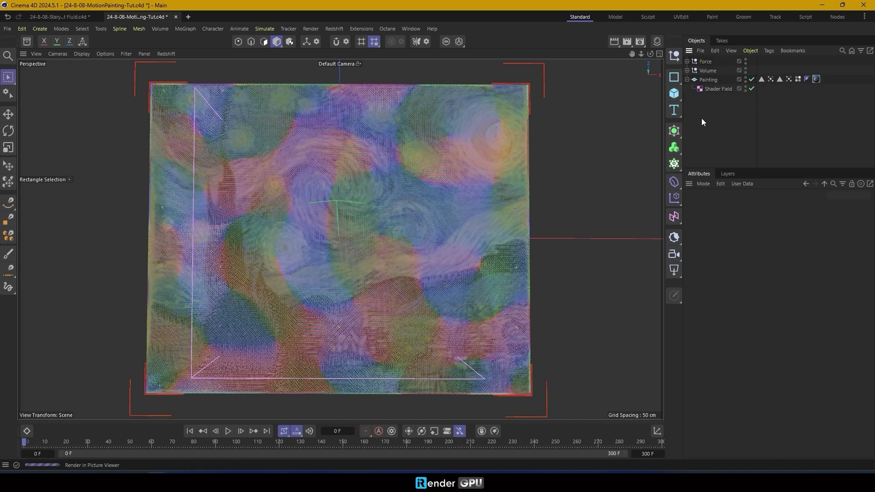
{"action": "left_click", "coordinate": [259, 28]}
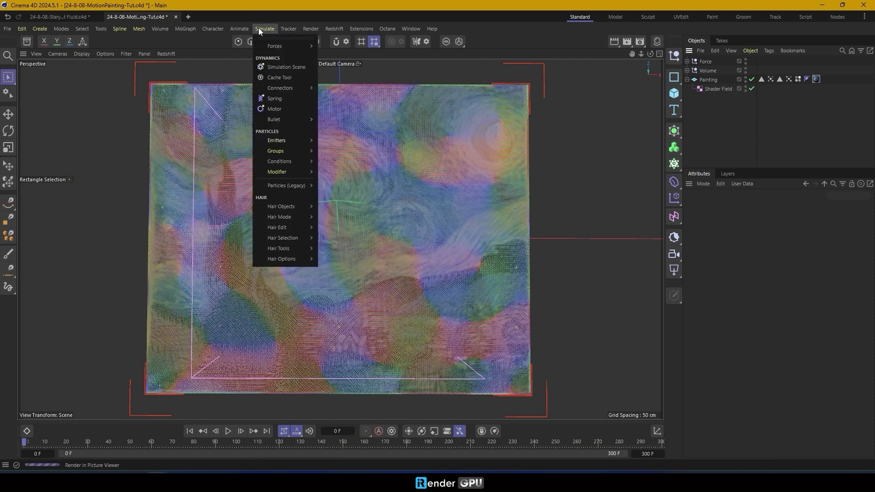
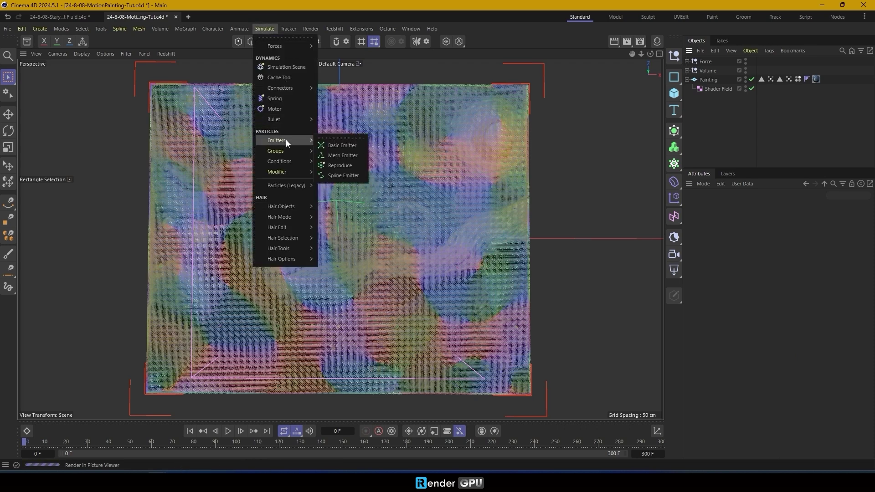
{"action": "left_click", "coordinate": [340, 152]}
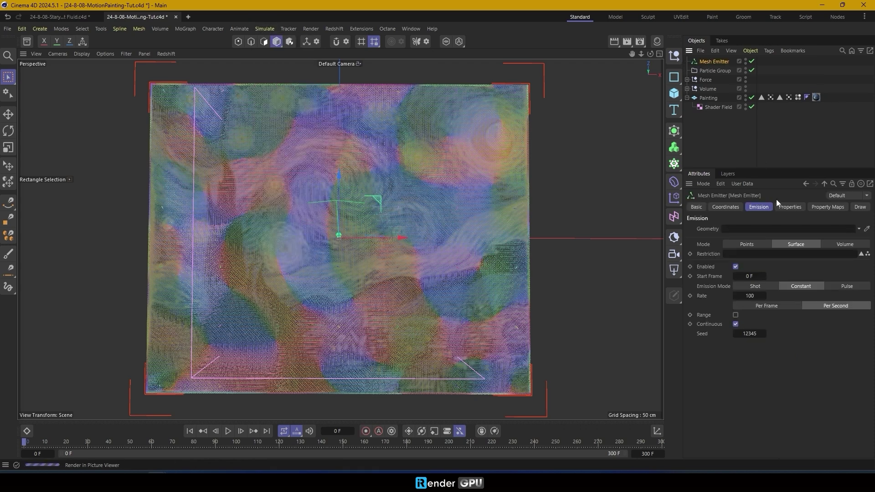
{"action": "left_click_drag", "start_coordinate": [714, 97], "coordinate": [743, 232]}
Set the Mesh Emitter's particle speed to 0 cm and hide the Force and Volume groups in the viewport.
{"action": "left_click", "coordinate": [789, 207]}
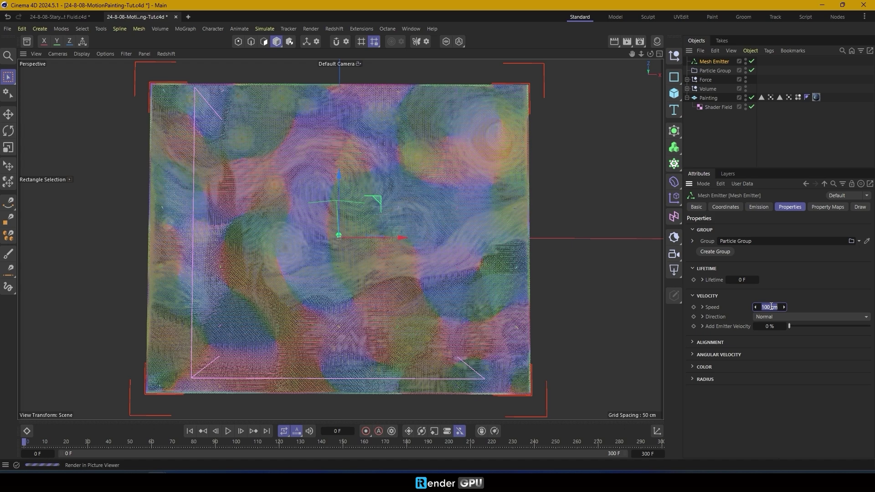
{"action": "left_click", "coordinate": [718, 144]}
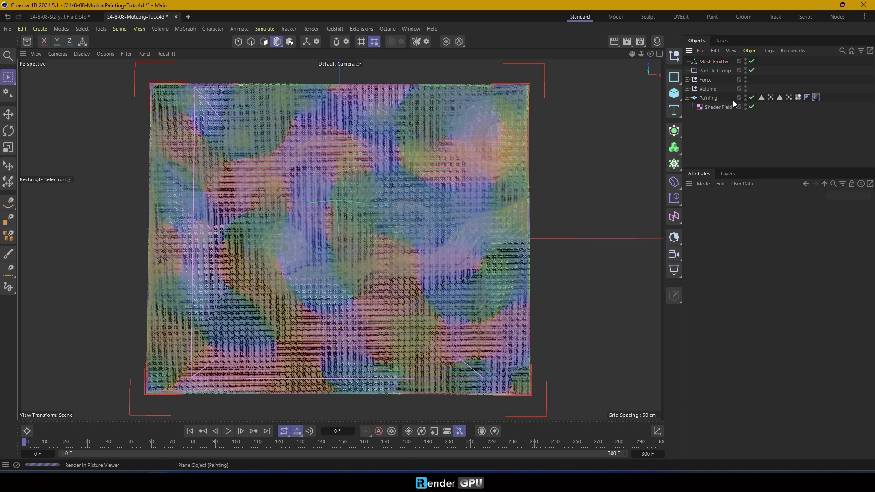
{"action": "left_click", "coordinate": [745, 79]}
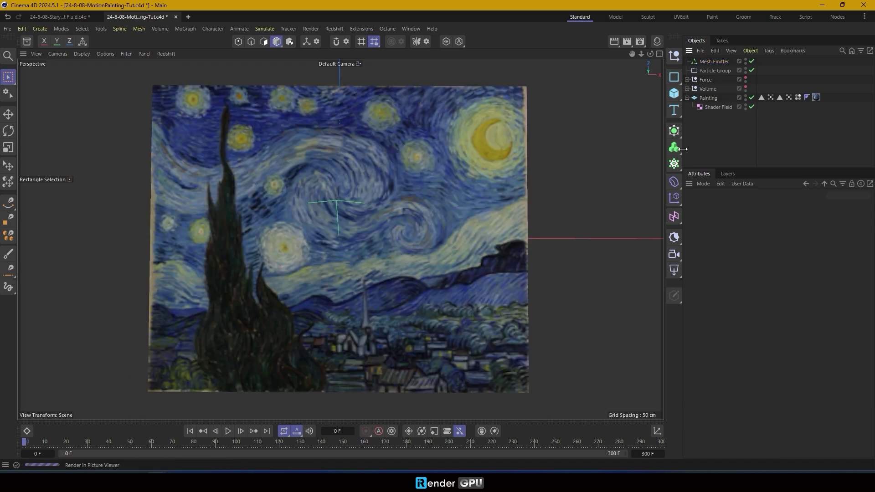
Set the Mesh Emitter's rate to be counted per frame, play the simulation and return to the first frame.
{"action": "left_click", "coordinate": [713, 61]}
{"action": "left_click", "coordinate": [759, 207]}
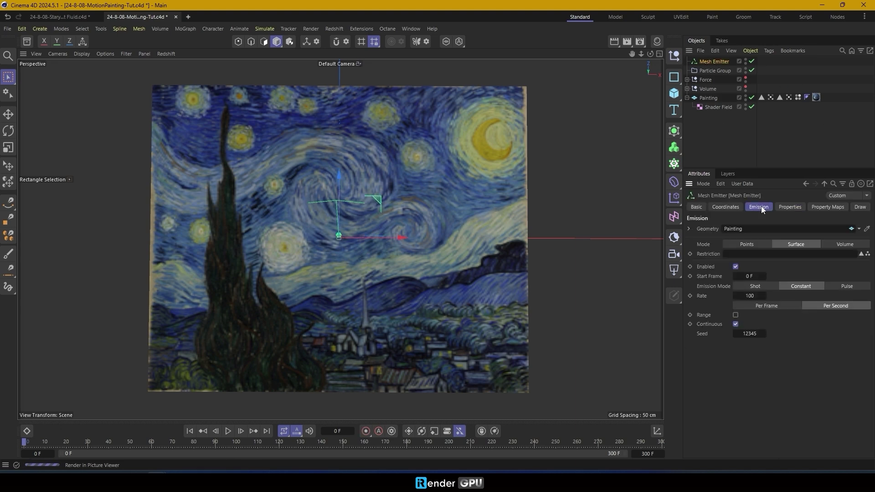
{"action": "left_click", "coordinate": [766, 305]}
{"action": "left_click", "coordinate": [229, 431]}
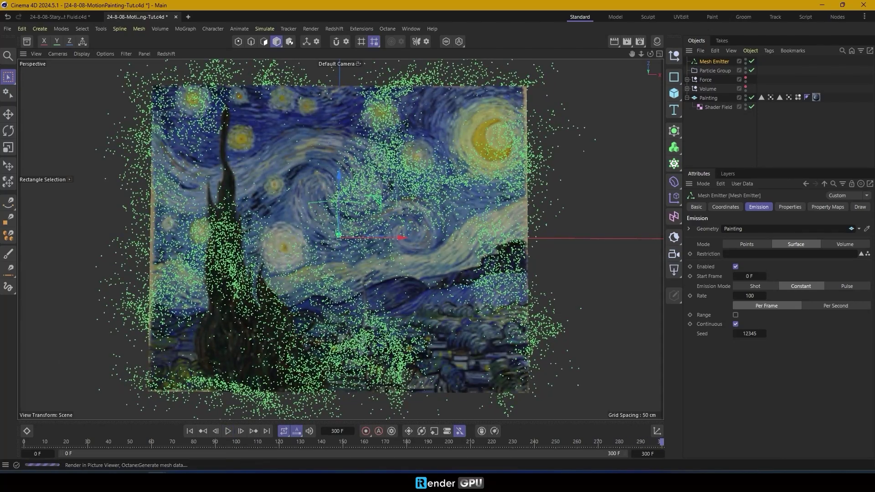
{"action": "left_click", "coordinate": [189, 431]}
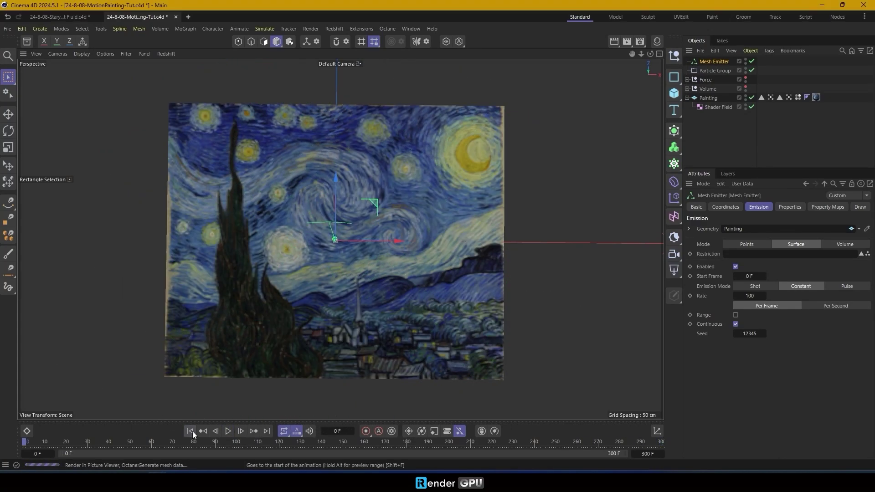
Set the Field Force's velocity type to Set Absolute Velocity with strength 50 and play the simulation.
{"action": "left_click", "coordinate": [687, 79]}
{"action": "left_click", "coordinate": [709, 89]}
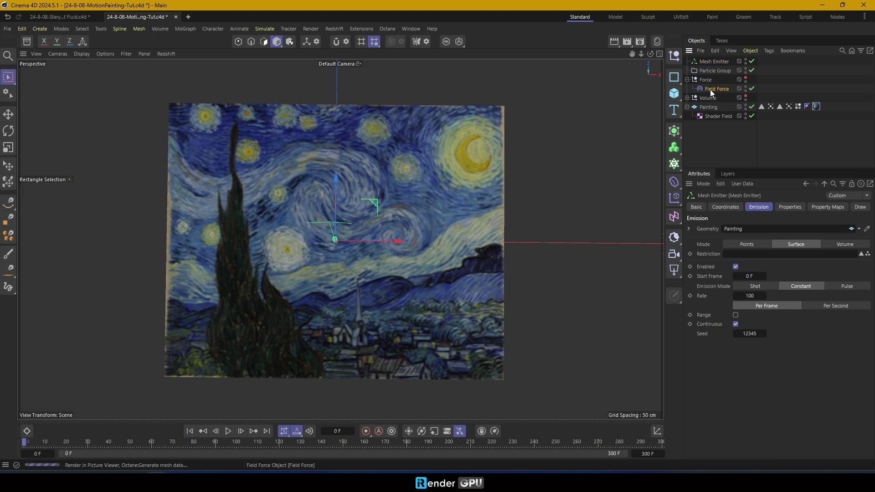
{"action": "left_click", "coordinate": [767, 230]}
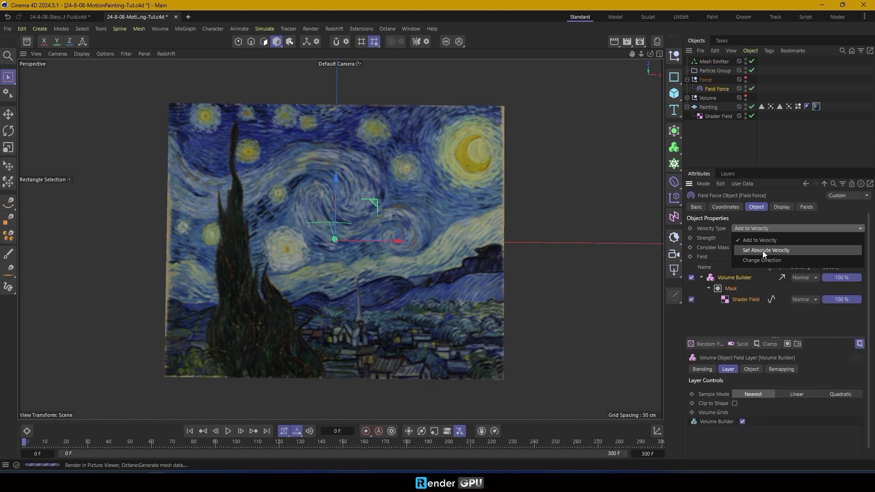
{"action": "left_click", "coordinate": [761, 251]}
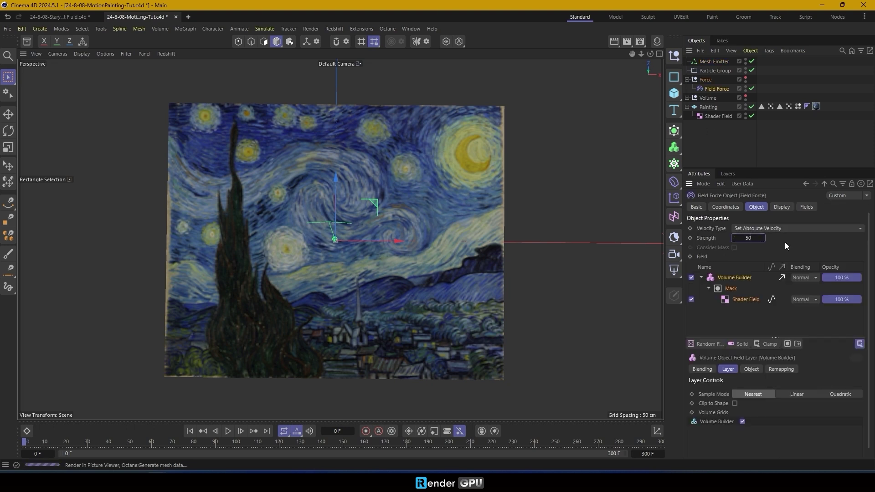
{"action": "left_click", "coordinate": [228, 431]}
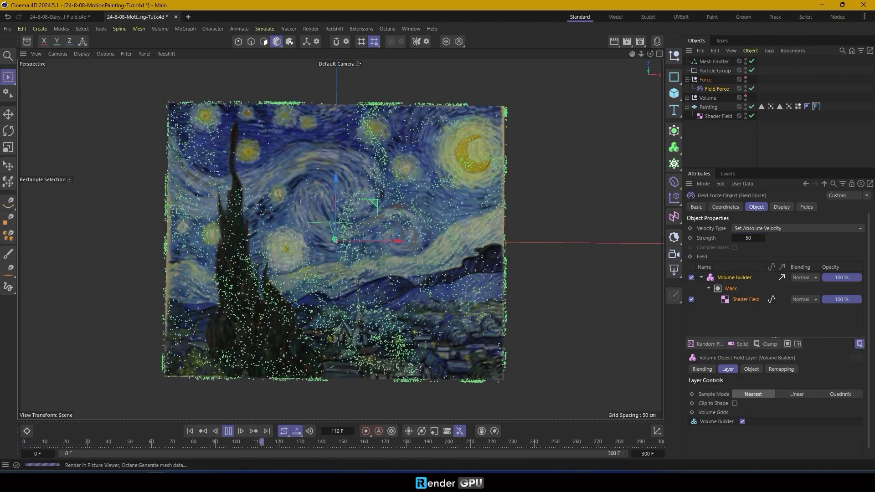
Hide the Painting plane in the viewport and set the Mesh Emitter's rate to 1000, returning to frame 0.
{"action": "left_click", "coordinate": [746, 105]}
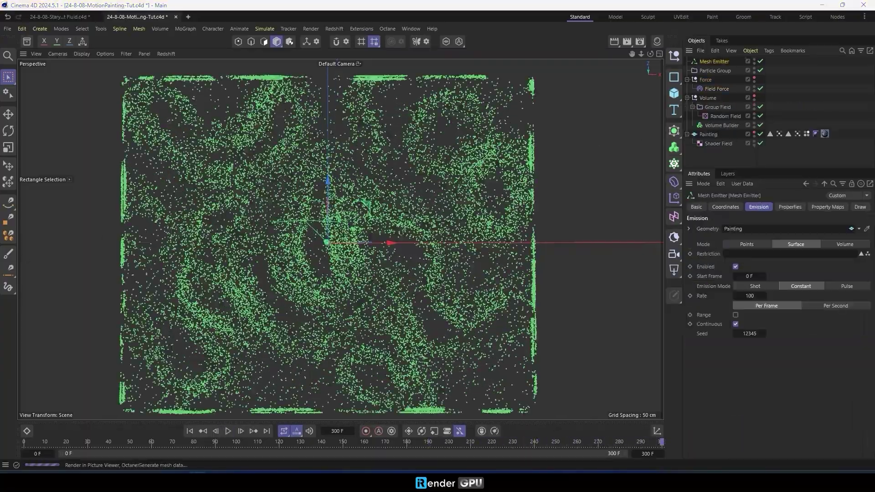
{"action": "left_click", "coordinate": [714, 61]}
{"action": "double_click", "coordinate": [749, 296]}
{"action": "type", "text": "0"}
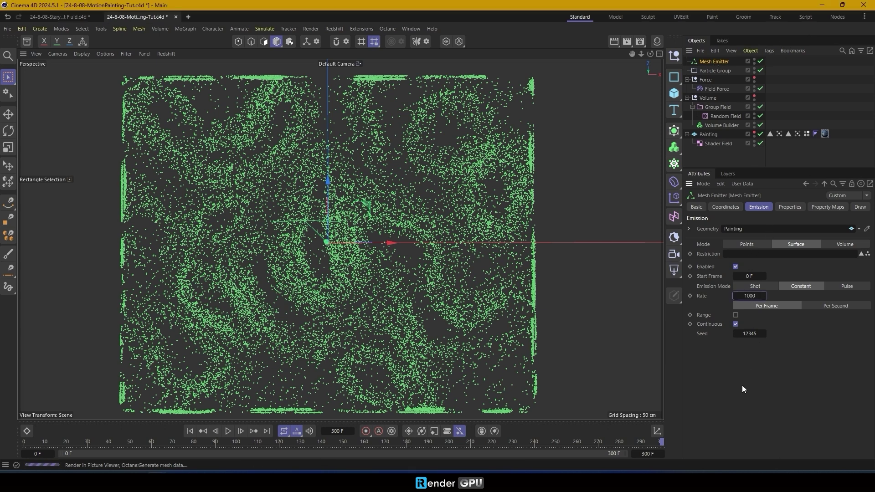
{"action": "left_click", "coordinate": [190, 431]}
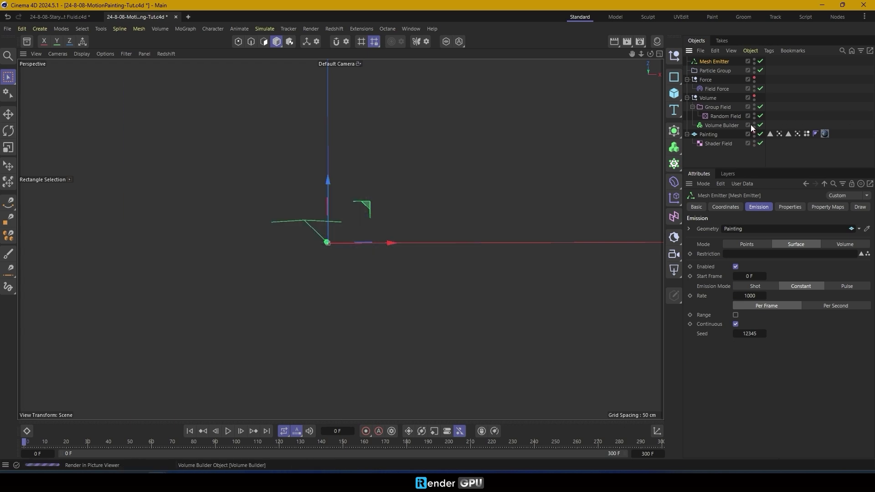
Set the Random Field's seed to 123490 and preview the particle flow with the Painting plane shown.
{"action": "left_click", "coordinate": [736, 118]}
{"action": "left_click", "coordinate": [785, 261]}
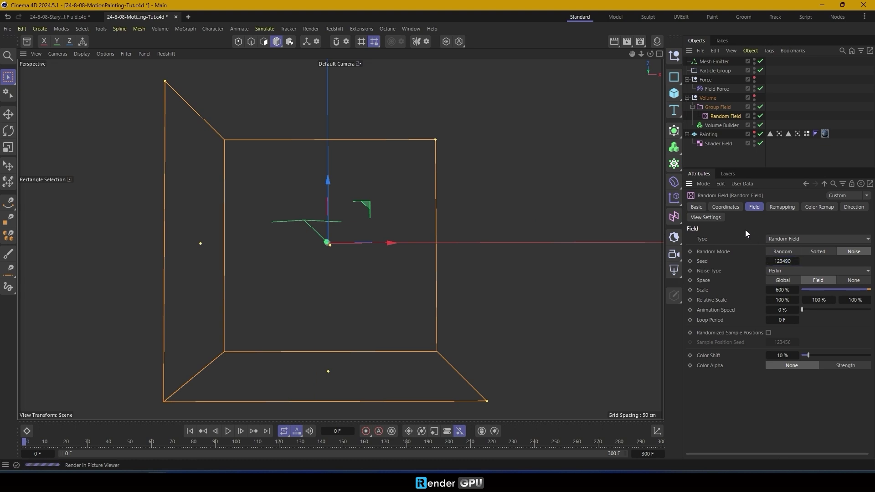
{"action": "left_click", "coordinate": [754, 144]}
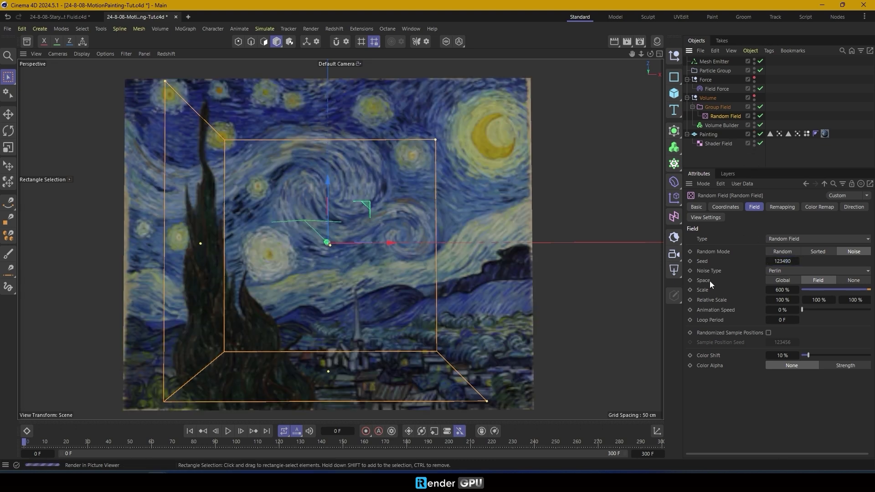
{"action": "left_click", "coordinate": [605, 211]}
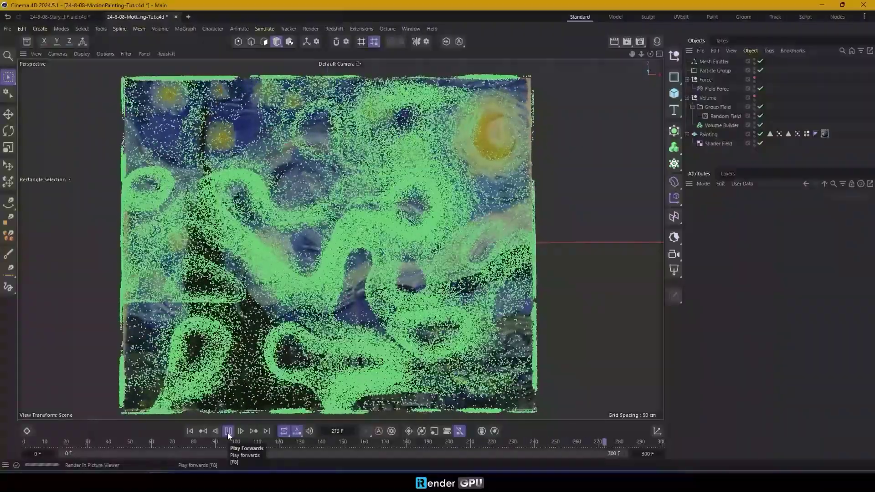
{"action": "left_click", "coordinate": [189, 432]}
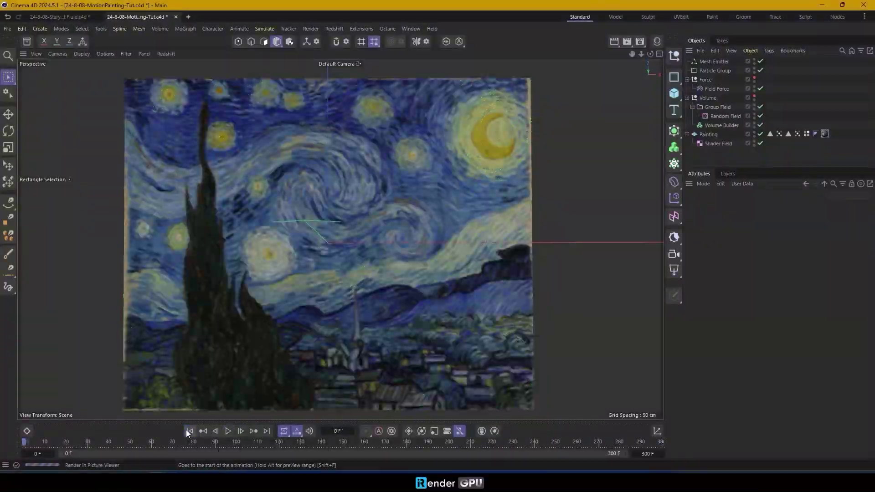
Hide the Painting plane, assign its Vertex Color tag as the Mesh Emitter's Color Map and preview the simulation.
{"action": "left_click", "coordinate": [753, 134]}
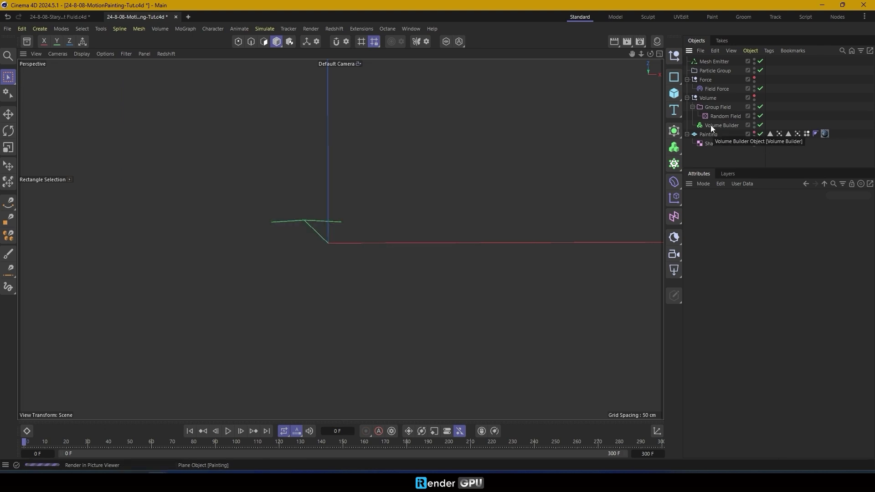
{"action": "left_click", "coordinate": [718, 63]}
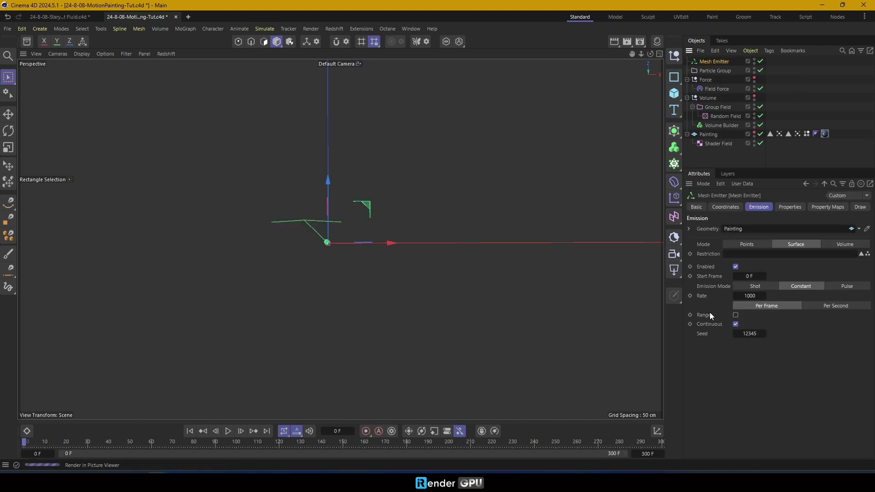
{"action": "left_click", "coordinate": [816, 207]}
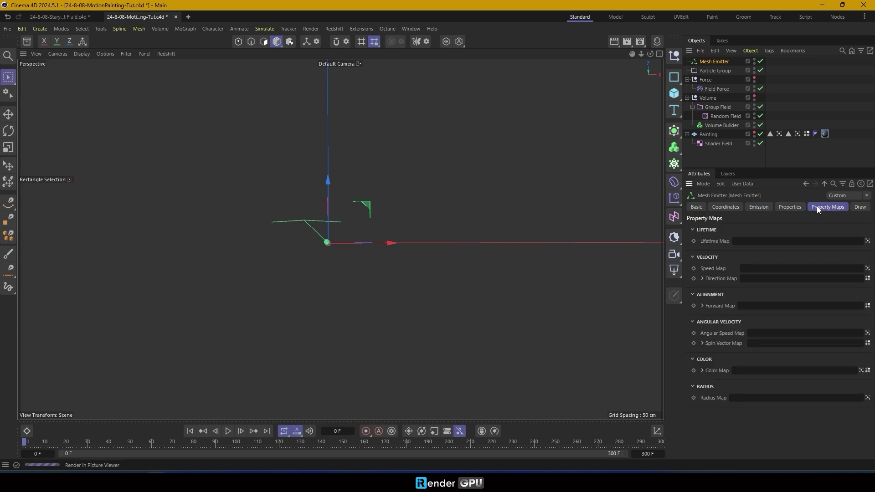
{"action": "left_click", "coordinate": [703, 370]}
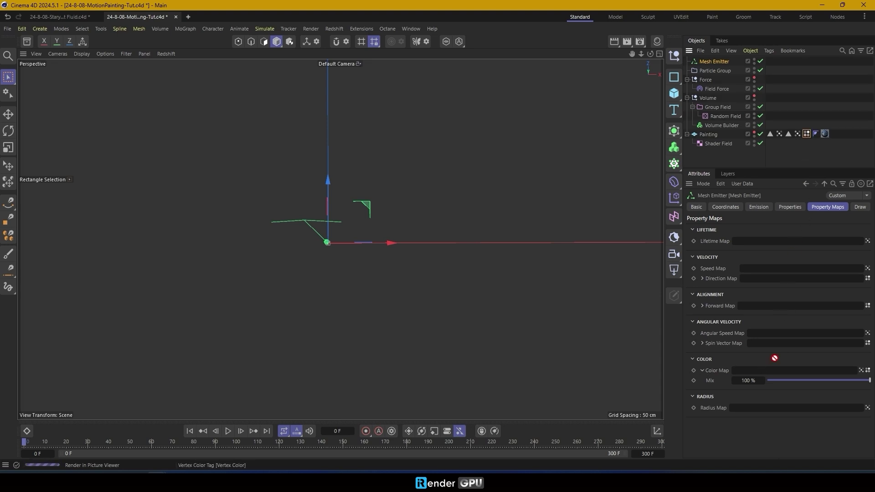
{"action": "left_click_drag", "start_coordinate": [773, 373], "coordinate": [773, 370]}
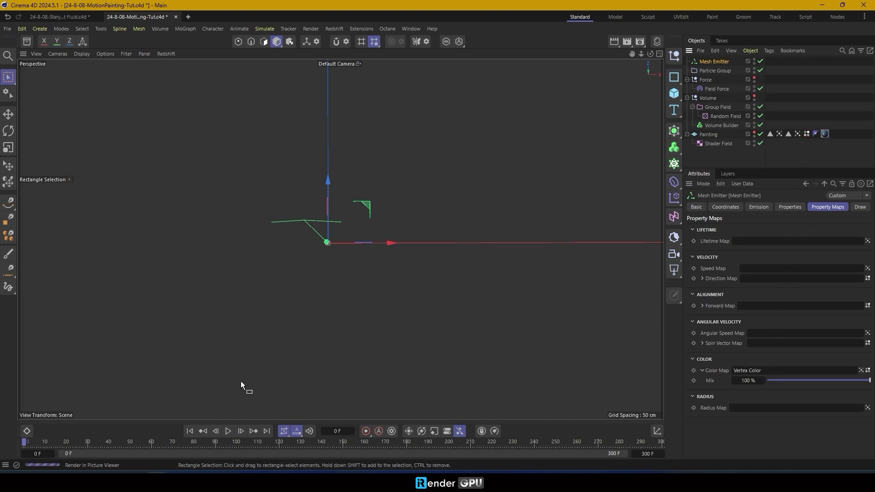
{"action": "left_click", "coordinate": [227, 431]}
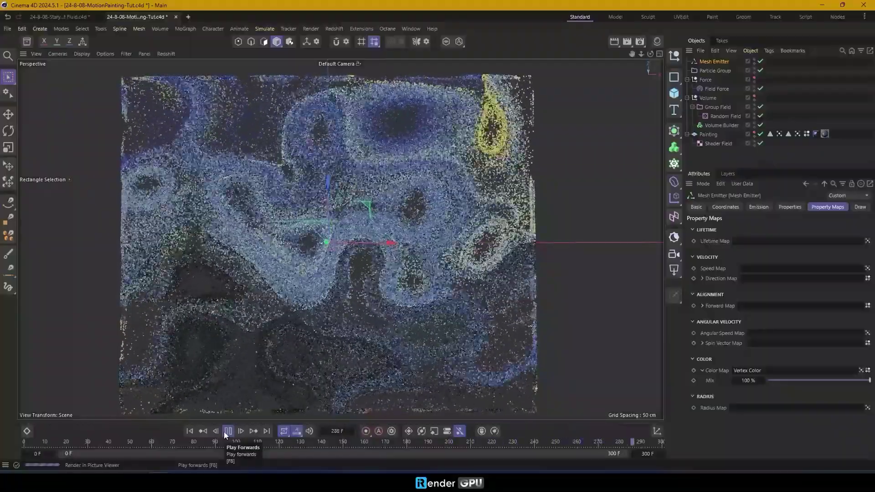
{"action": "left_click", "coordinate": [190, 432]}
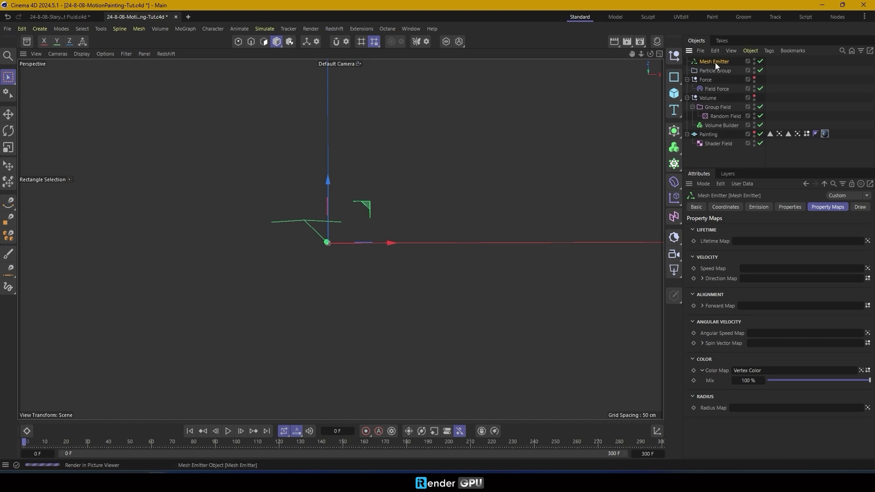
Restrict the Mesh Emitter's emission to the Painting plane's "Polygon Selection invert" tag and play the simulation.
{"action": "left_click", "coordinate": [783, 209]}
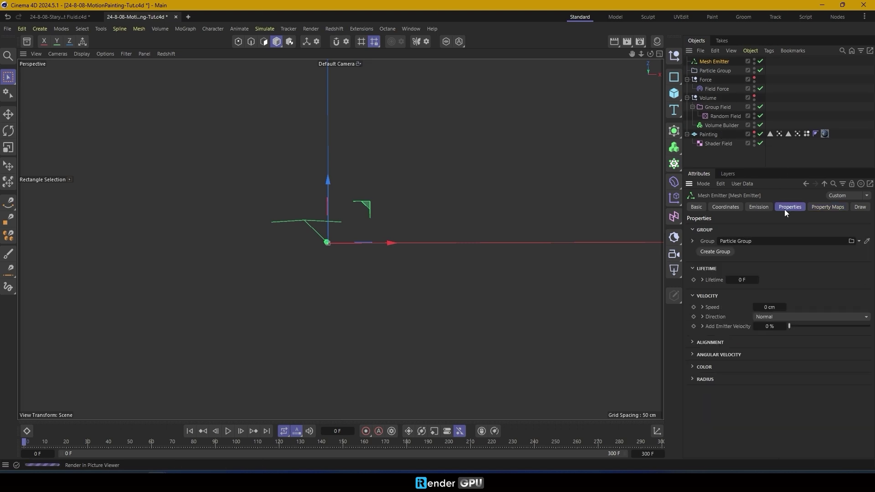
{"action": "left_click", "coordinate": [760, 210]}
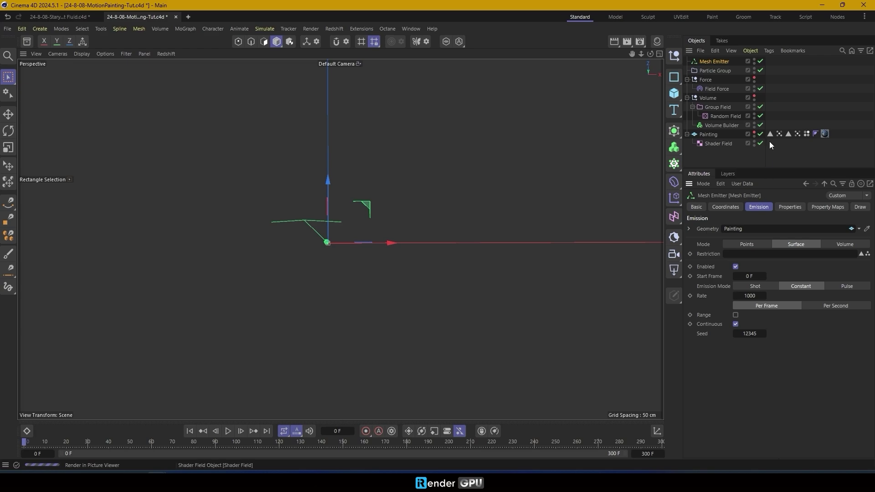
{"action": "left_click_drag", "start_coordinate": [771, 134], "coordinate": [754, 254]}
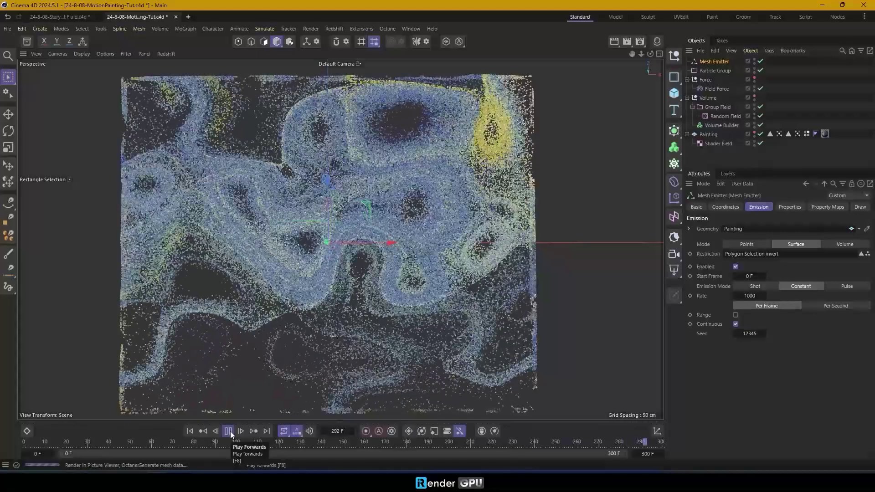
Add a second Mesh Emitter using the Painting plane as Geometry and restrict its emission to the plane's "Polygon Selection" tag.
{"action": "left_click", "coordinate": [271, 28]}
{"action": "mouse_move", "coordinate": [284, 141]}
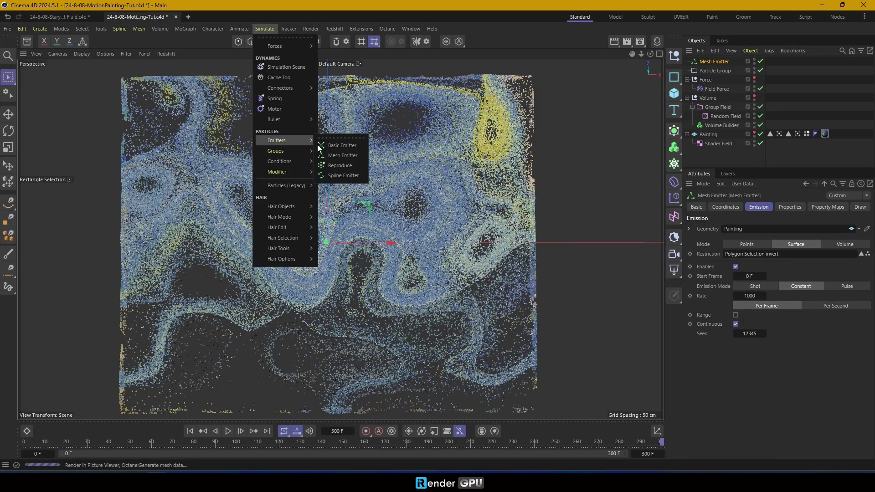
{"action": "left_click", "coordinate": [342, 154]}
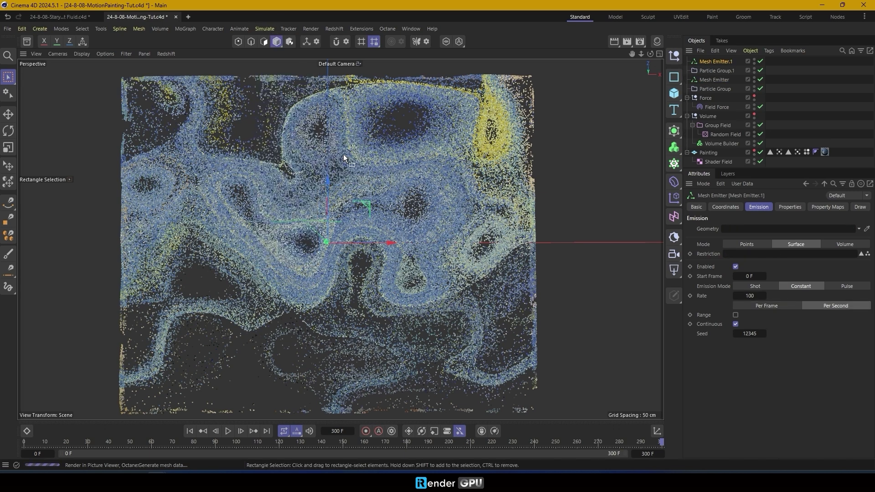
{"action": "left_click_drag", "start_coordinate": [709, 153], "coordinate": [716, 164]}
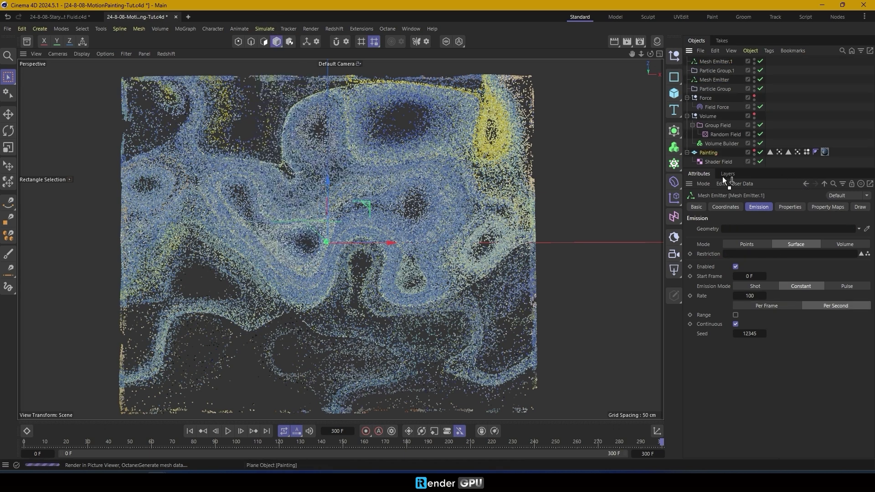
{"action": "left_click", "coordinate": [720, 80]}
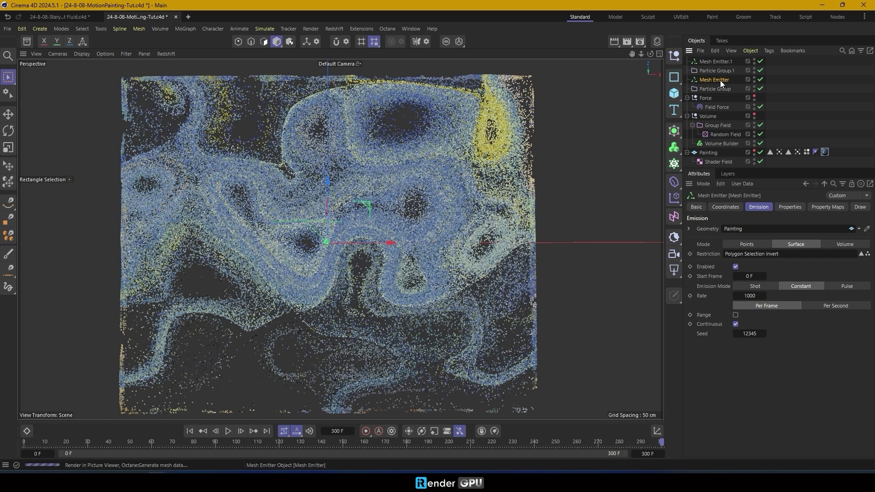
{"action": "left_click", "coordinate": [724, 61]}
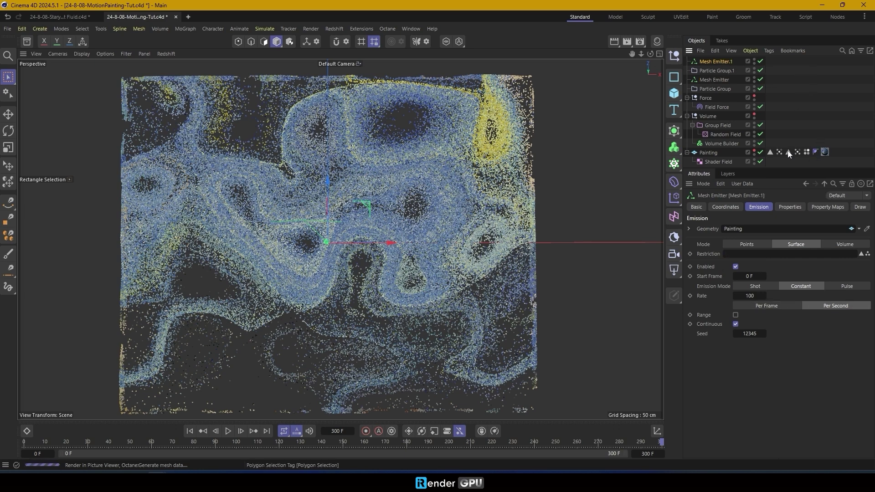
{"action": "left_click_drag", "start_coordinate": [789, 153], "coordinate": [784, 254]}
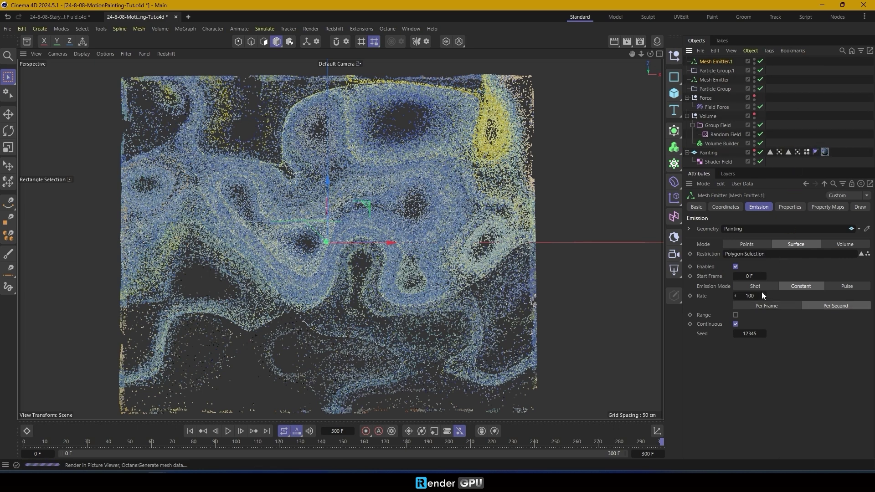
Set Mesh Emitter.1's rate to 1000 per frame and assign the Painting plane's Vertex Color tag as its Color Map.
{"action": "type", "text": "0"}
{"action": "left_click", "coordinate": [766, 306]}
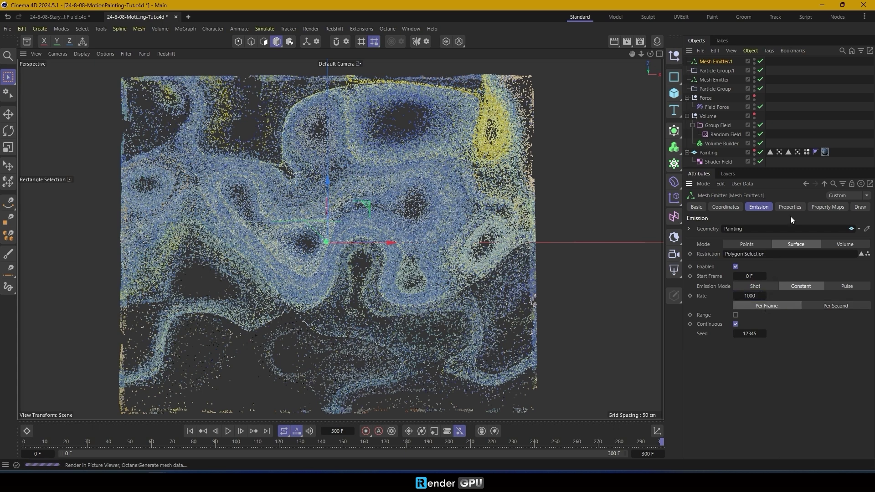
{"action": "left_click", "coordinate": [813, 208]}
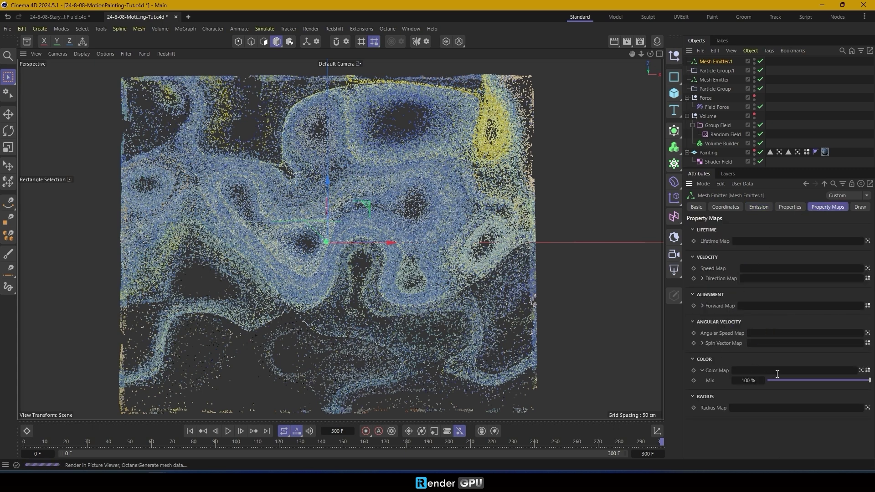
{"action": "left_click_drag", "start_coordinate": [806, 152], "coordinate": [783, 302]}
{"action": "left_click_drag", "start_coordinate": [780, 374], "coordinate": [774, 370]}
{"action": "left_click", "coordinate": [190, 431]}
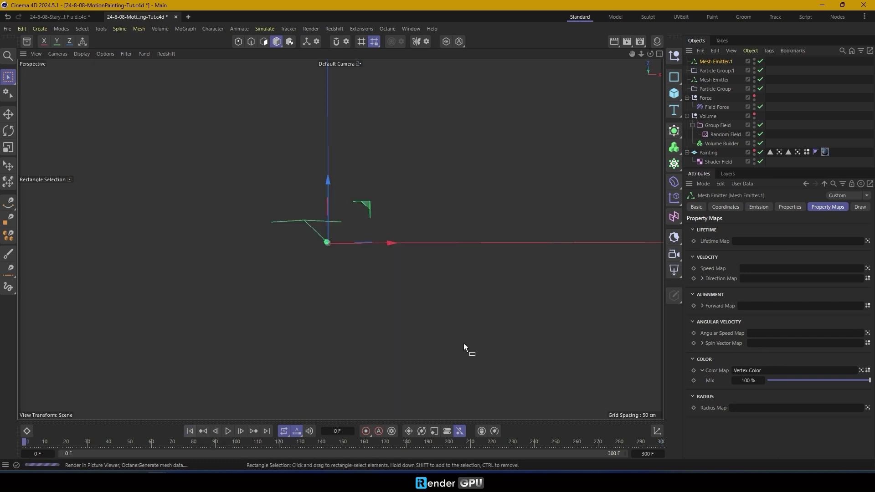
Set Mesh Emitter.1's particle speed to 0 cm, preview the simulation and return to frame 0.
{"action": "left_click", "coordinate": [780, 208]}
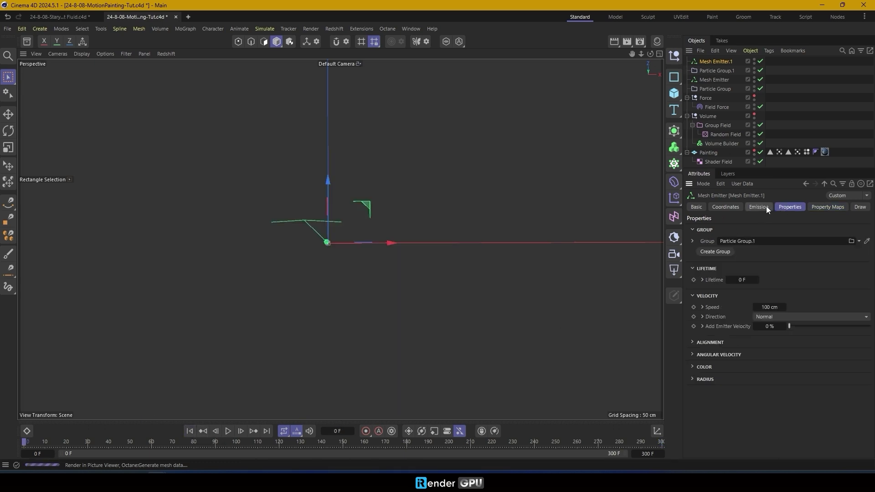
{"action": "double_click", "coordinate": [769, 306]}
{"action": "type", "text": "0"}
{"action": "key", "text": "Return"}
{"action": "left_click", "coordinate": [758, 206]}
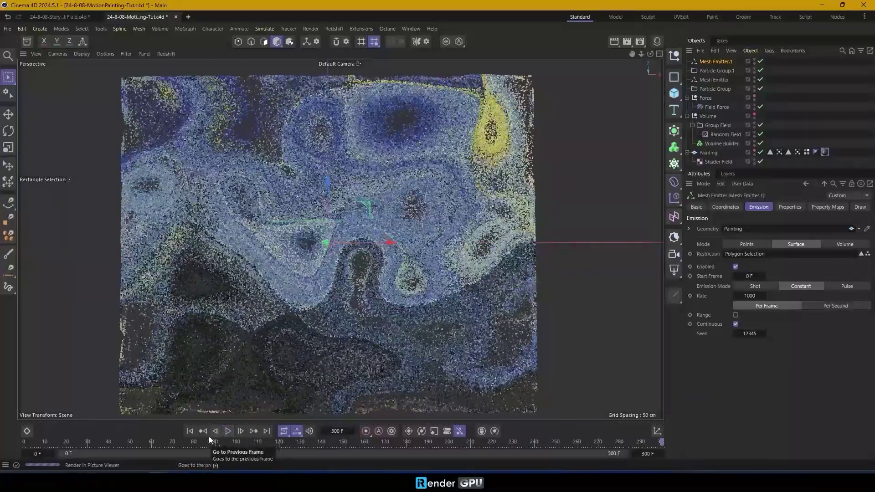
{"action": "left_click", "coordinate": [190, 431]}
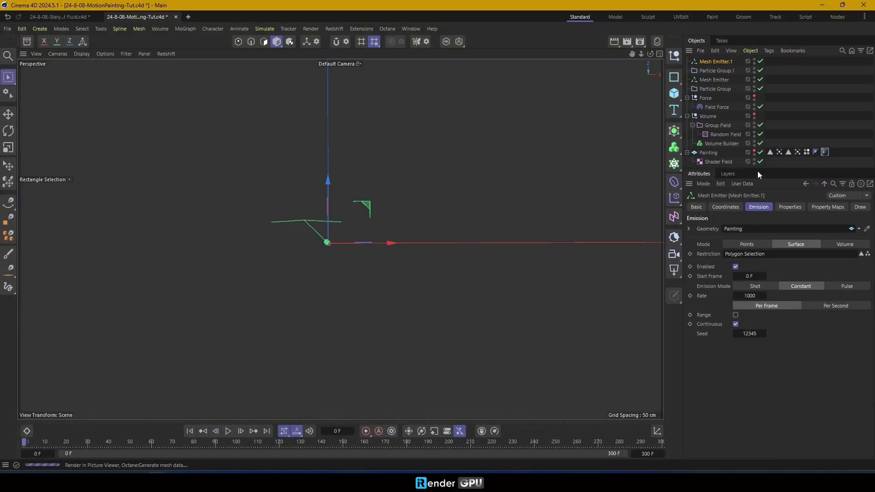
Add a third Mesh Emitter with the Painting plane as Geometry and a rate of 5000 per frame.
{"action": "left_click", "coordinate": [265, 28]}
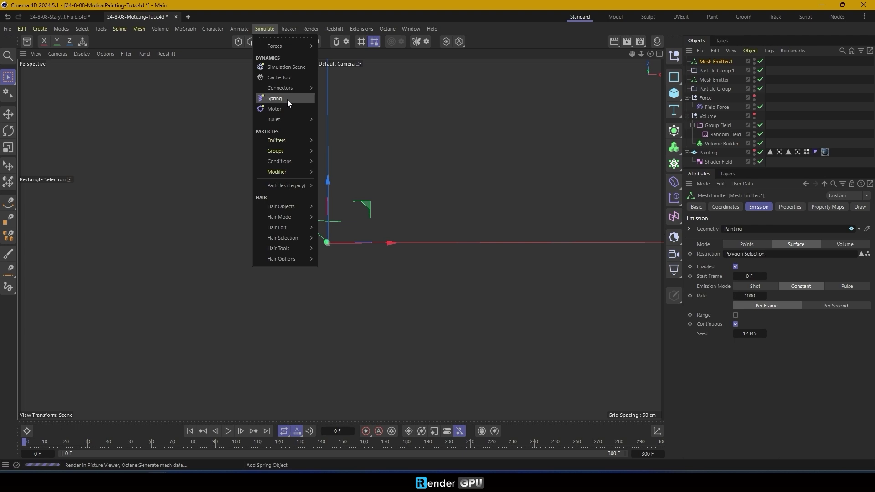
{"action": "mouse_move", "coordinate": [287, 141]}
{"action": "left_click", "coordinate": [337, 145]}
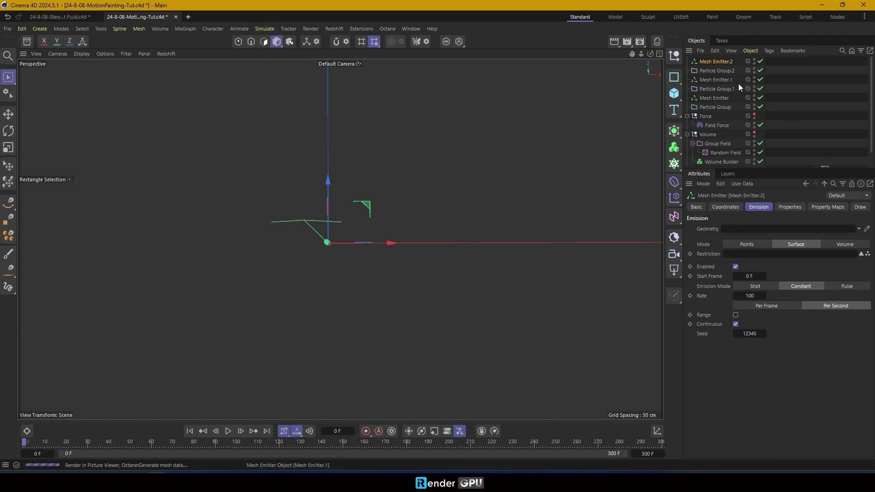
{"action": "scroll", "coordinate": [725, 155], "scroll_direction": "down", "scroll_amount": 1}
{"action": "left_click_drag", "start_coordinate": [709, 155], "coordinate": [743, 229]}
{"action": "double_click", "coordinate": [751, 296]}
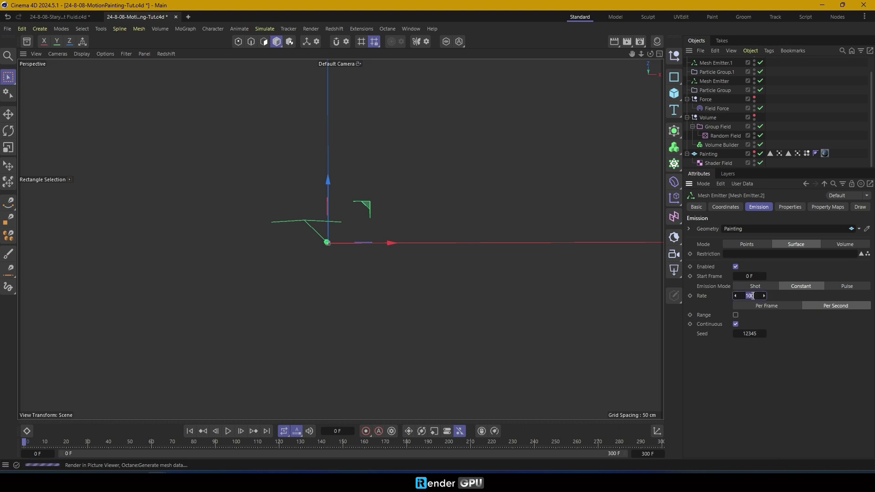
{"action": "type", "text": "5000"}
{"action": "left_click", "coordinate": [777, 306]}
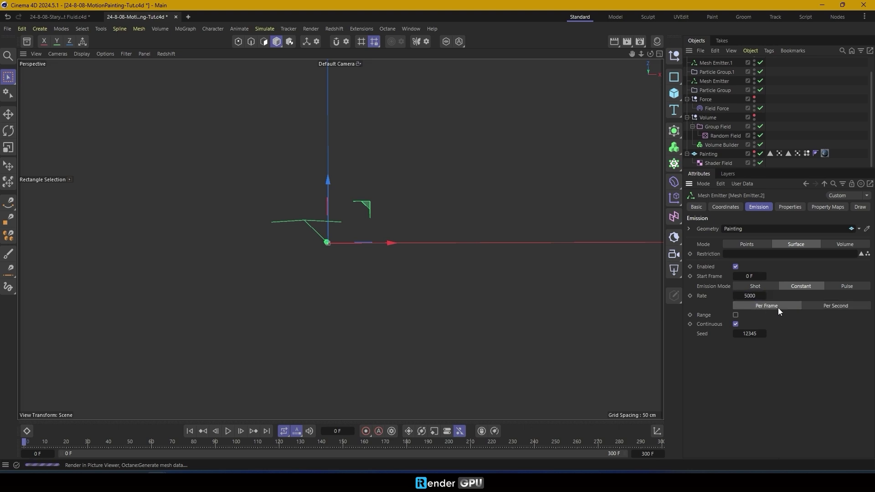
Set Mesh Emitter.2's particle lifetime to 30 F and its speed to 0 cm.
{"action": "left_click", "coordinate": [789, 207]}
{"action": "type", "text": "30"}
{"action": "key", "text": "Tab"}
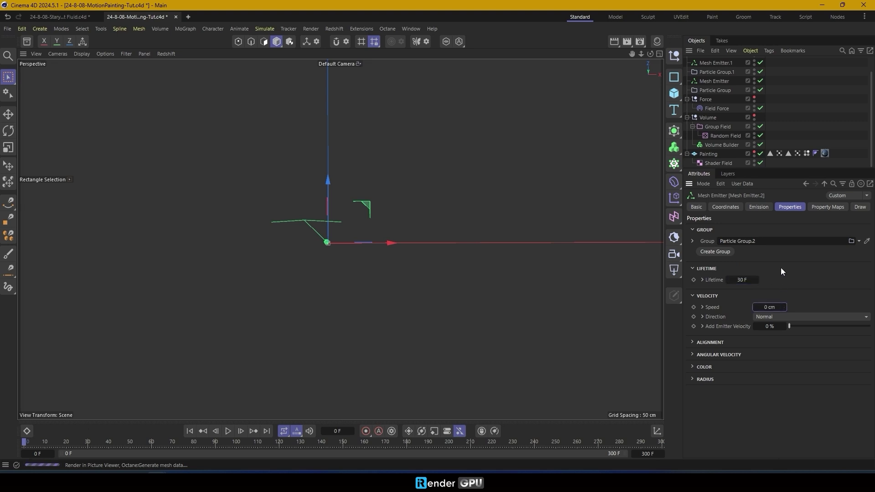
Assign the Painting plane's Vertex Color tag as Mesh Emitter.2's Color Map and play the simulation.
{"action": "left_click", "coordinate": [826, 208]}
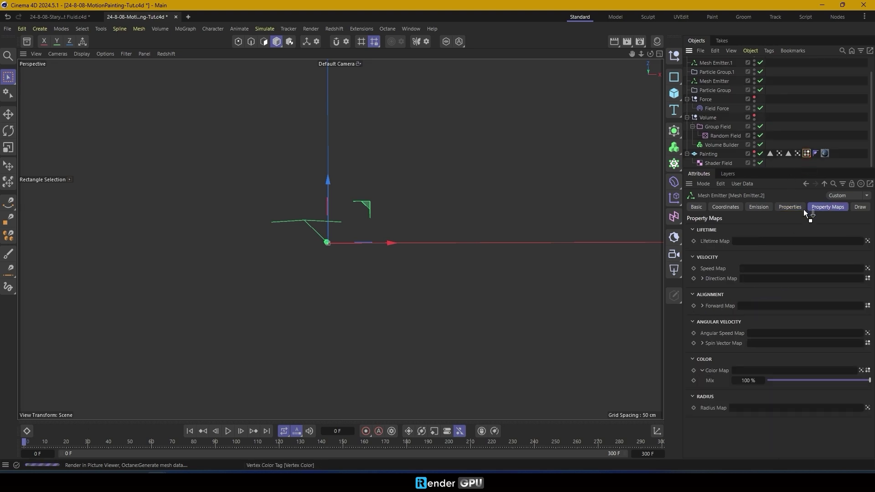
{"action": "left_click_drag", "start_coordinate": [767, 373], "coordinate": [766, 369]}
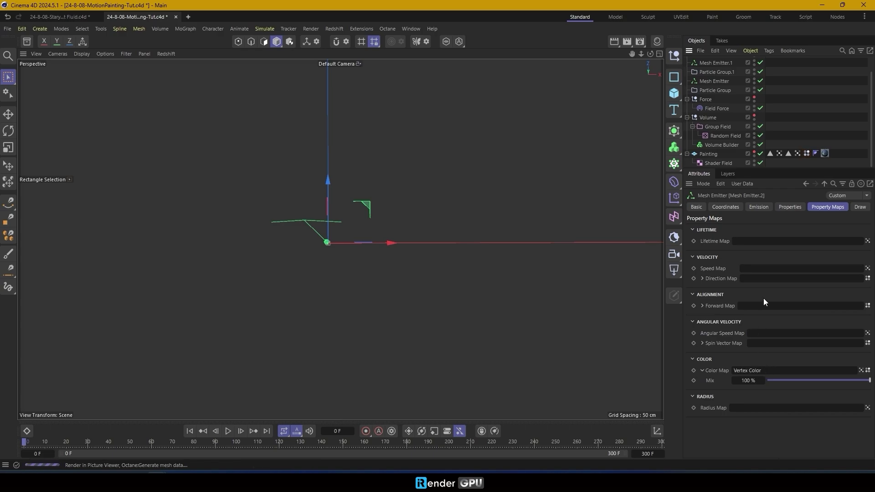
{"action": "left_click", "coordinate": [758, 208]}
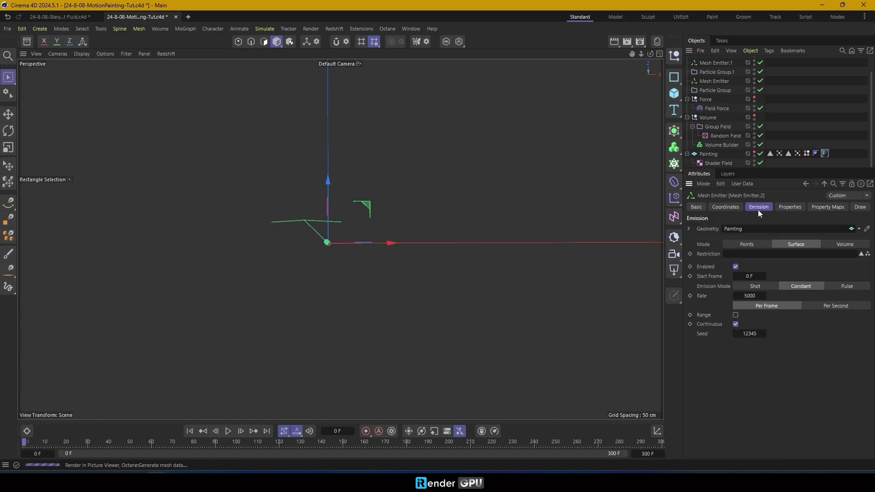
{"action": "left_click", "coordinate": [228, 431]}
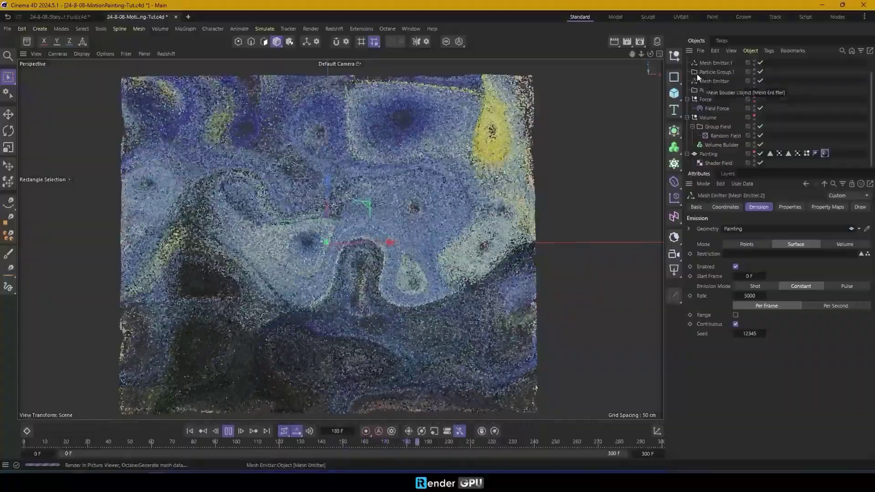
Add a null at the head of the object hierarchy and rename it Particles.
{"action": "scroll", "coordinate": [711, 80], "scroll_direction": "up", "scroll_amount": 1}
{"action": "left_click", "coordinate": [707, 61]}
{"action": "scroll", "coordinate": [711, 69], "scroll_direction": "up", "scroll_amount": 2}
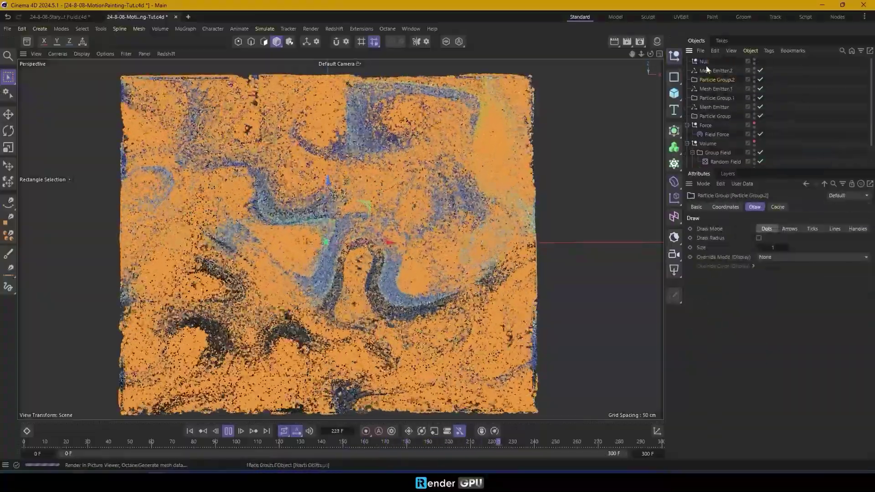
{"action": "double_click", "coordinate": [705, 61]}
{"action": "type", "text": "Particles"}
{"action": "key", "text": "Return"}
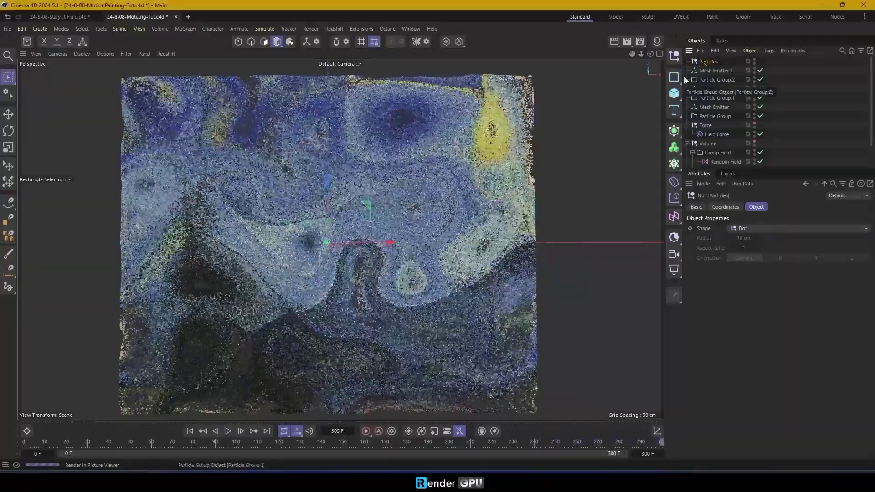
Make Mesh Emitter.2 a child of the Particles null and enlarge the object list to show the whole hierarchy.
{"action": "left_click", "coordinate": [709, 71]}
{"action": "left_click", "coordinate": [714, 115]}
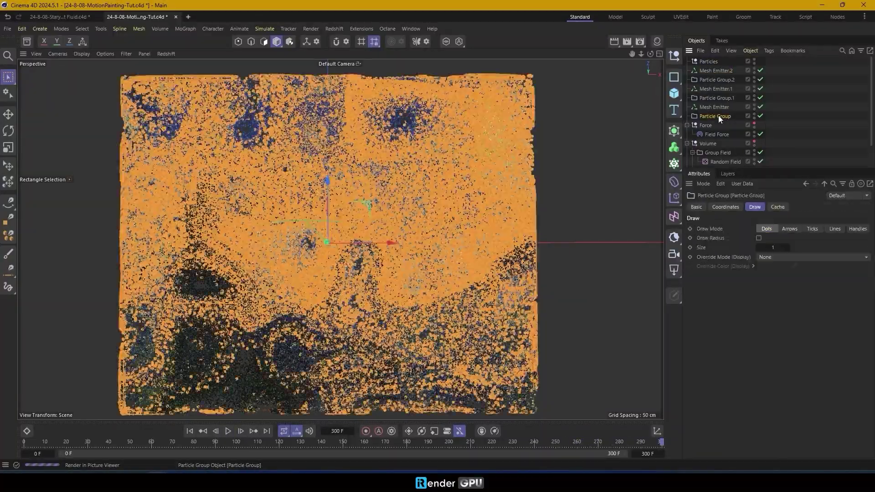
{"action": "left_click", "coordinate": [706, 71]}
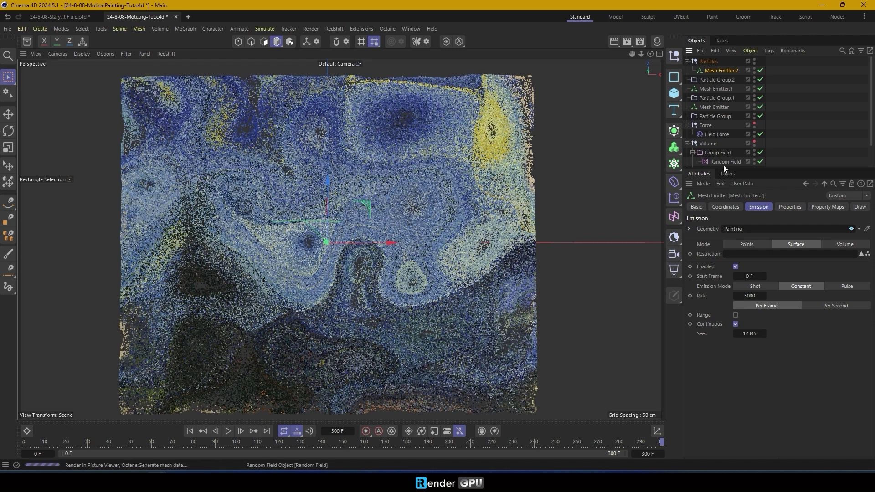
{"action": "left_click_drag", "start_coordinate": [723, 165], "coordinate": [723, 205]}
{"action": "left_click", "coordinate": [302, 342]}
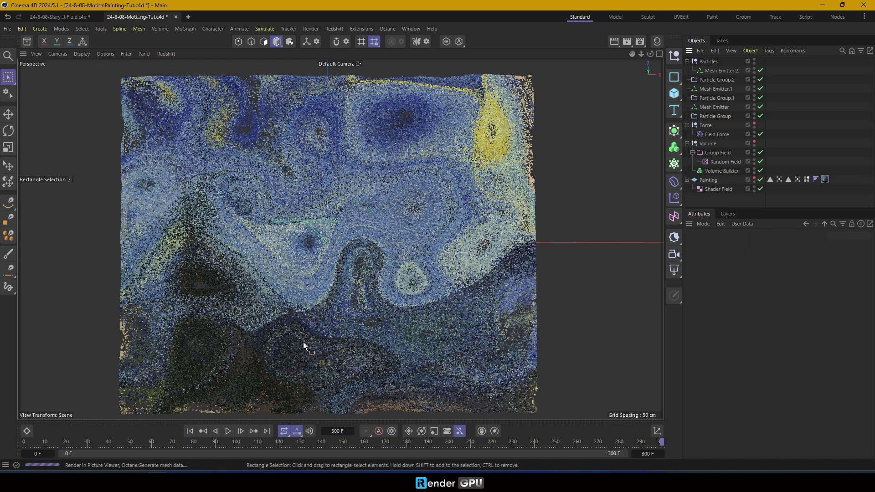
Replay the simulation from frame 0 and hide the world axis line in the viewport.
{"action": "left_click", "coordinate": [189, 431]}
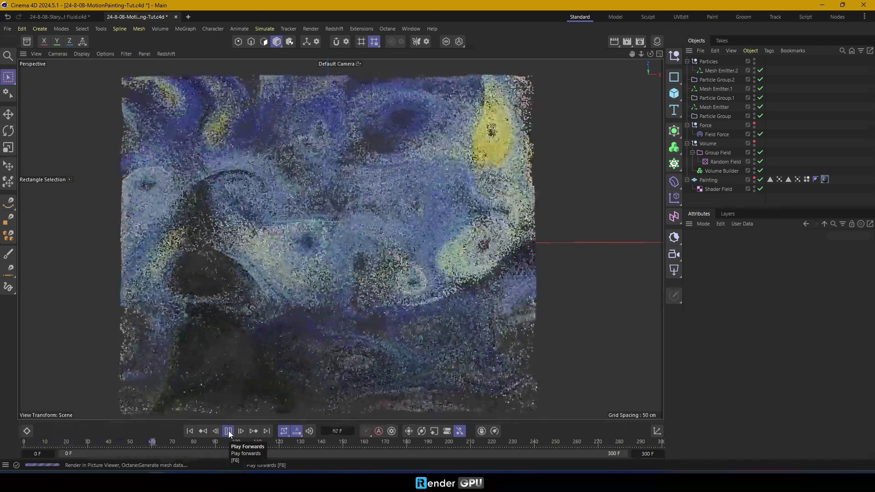
{"action": "left_click", "coordinate": [126, 54]}
{"action": "left_click", "coordinate": [137, 137]}
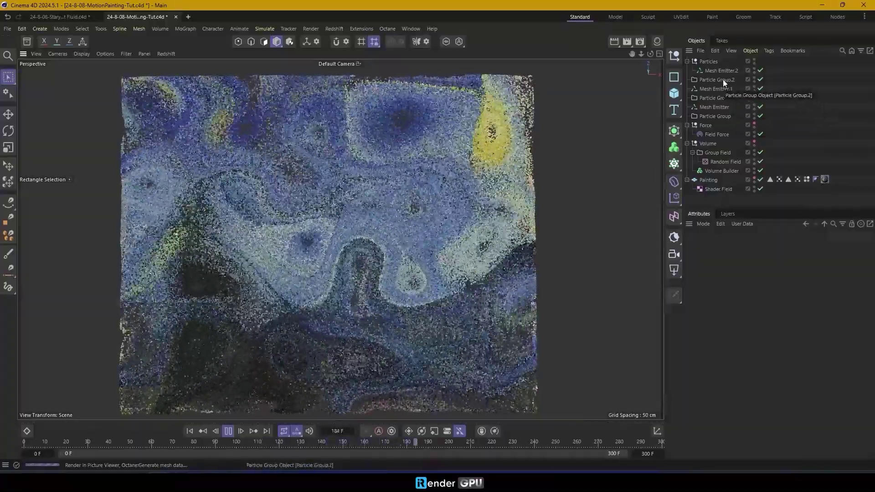
Move the remaining mesh emitters and all particle groups into the Particles null.
{"action": "left_click", "coordinate": [724, 80]}
{"action": "left_click", "coordinate": [715, 115], "text": "shift"}
{"action": "left_click_drag", "start_coordinate": [722, 75], "coordinate": [723, 73]}
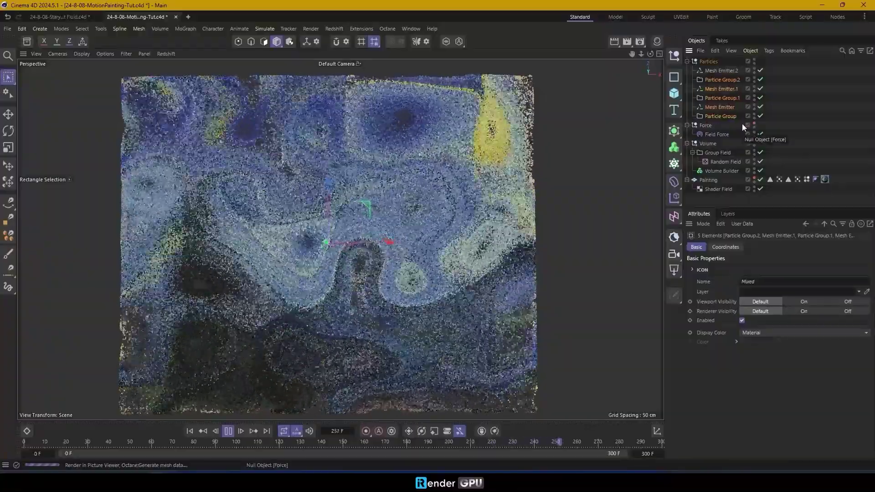
Set the particle groups' Draw Mode to Lines.
{"action": "left_click", "coordinate": [724, 80]}
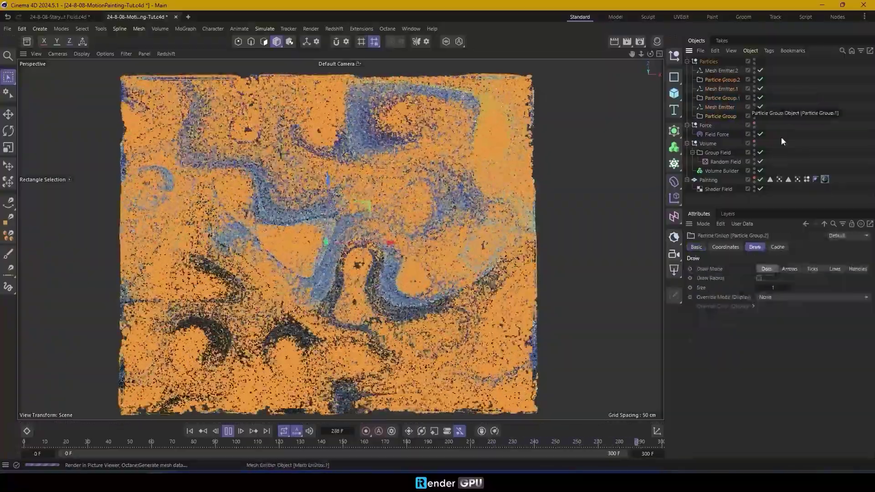
{"action": "left_click", "coordinate": [734, 98]}
{"action": "left_click", "coordinate": [834, 268]}
{"action": "left_click", "coordinate": [724, 117]}
{"action": "left_click", "coordinate": [833, 268]}
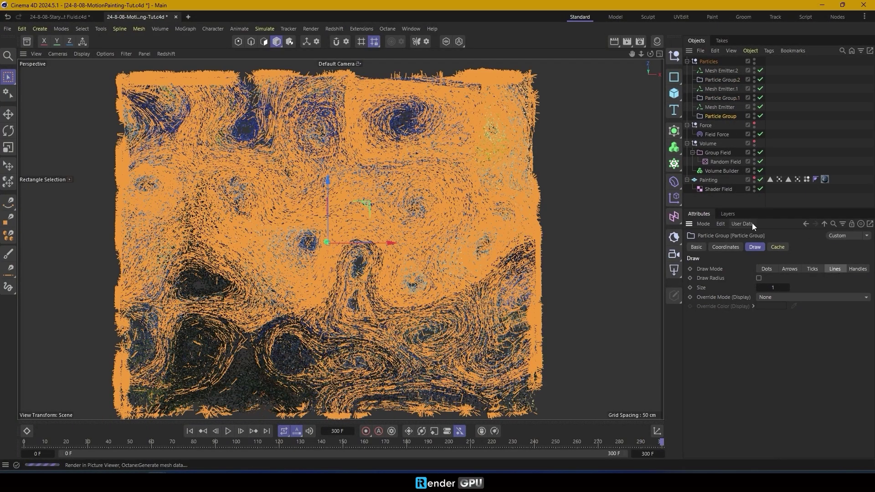
Set the first Mesh Emitter's rate to 2000 and its particle lifetime to 45 F.
{"action": "left_click", "coordinate": [724, 107]}
{"action": "double_click", "coordinate": [751, 336]}
{"action": "type", "text": "2000"}
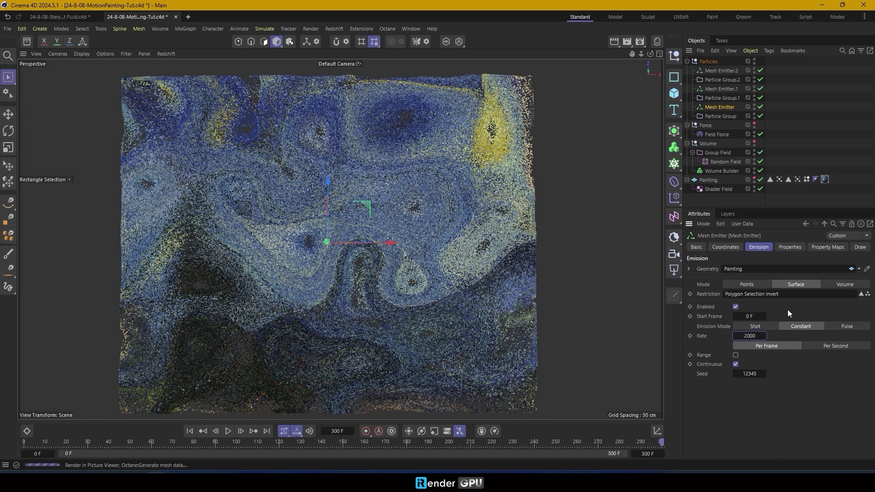
{"action": "left_click", "coordinate": [789, 247]}
{"action": "double_click", "coordinate": [741, 320]}
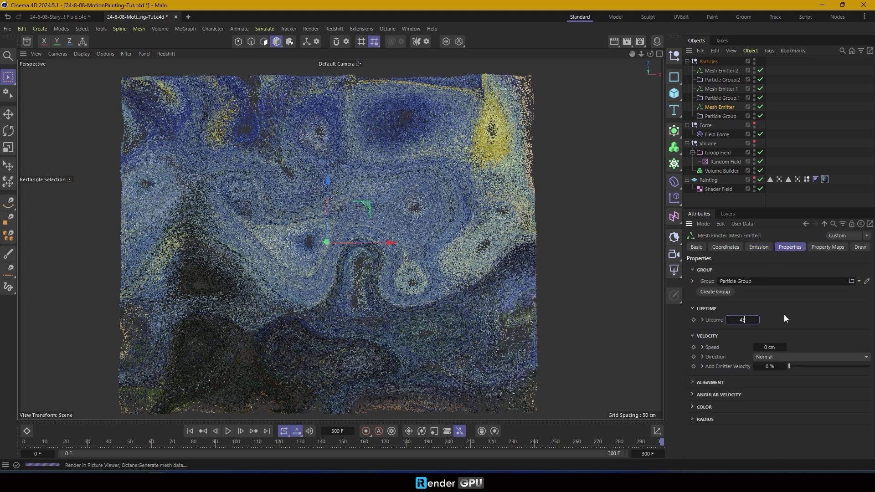
{"action": "left_click", "coordinate": [726, 200]}
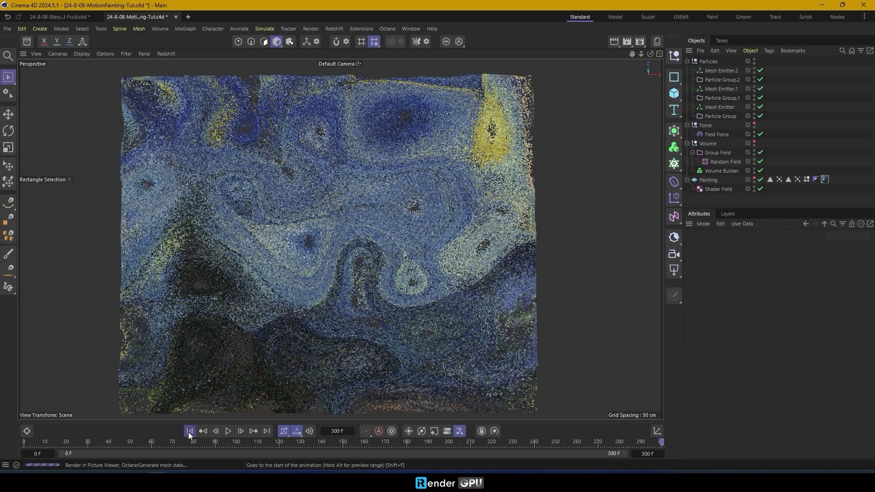